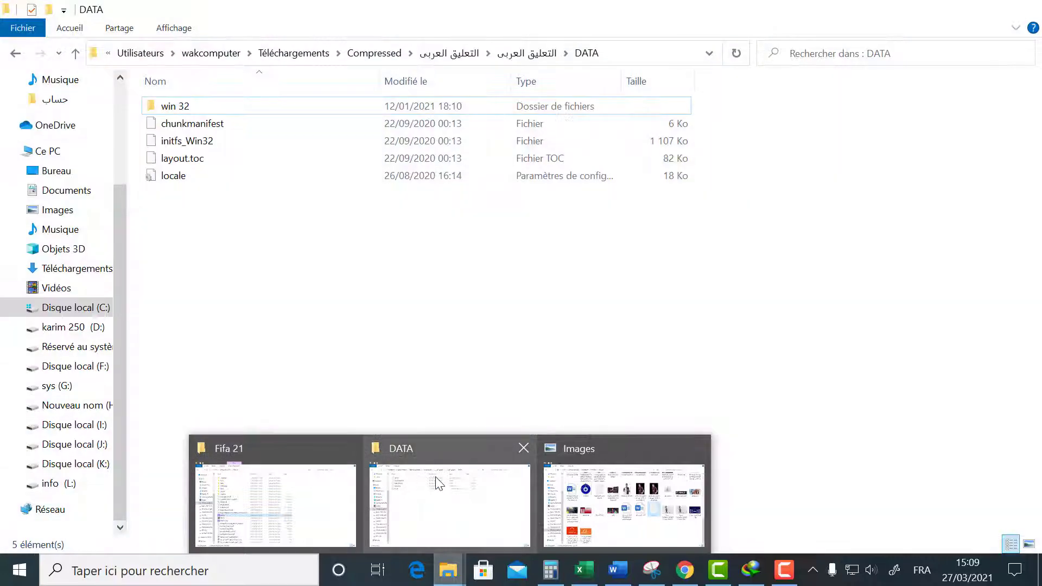
Return to the Compressed downloads folder and reopen the nested التعليق العربى folder holding DATA and FIFASetup
left_click(440, 482)
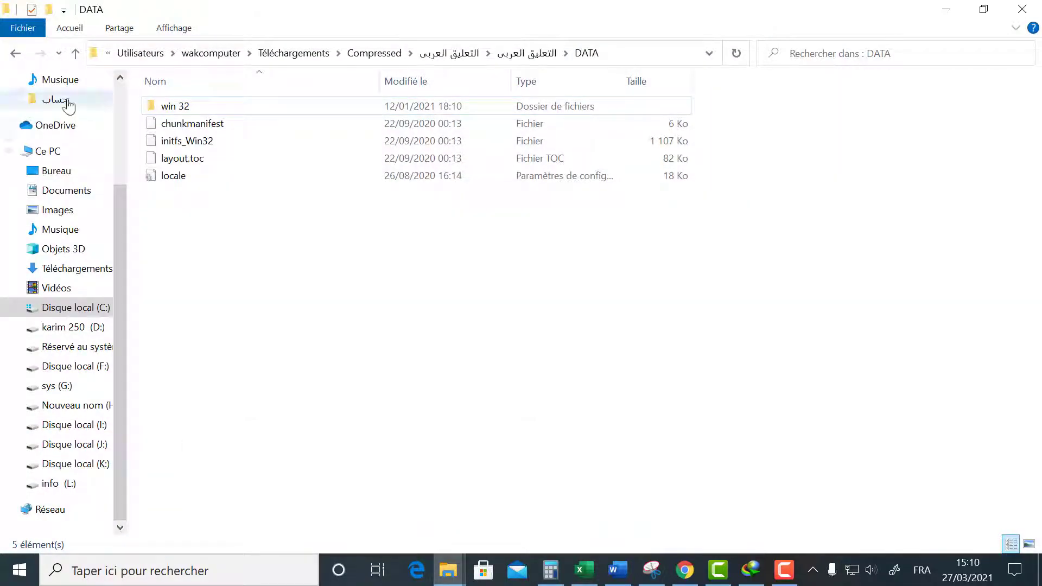
left_click(15, 54)
left_click(16, 53)
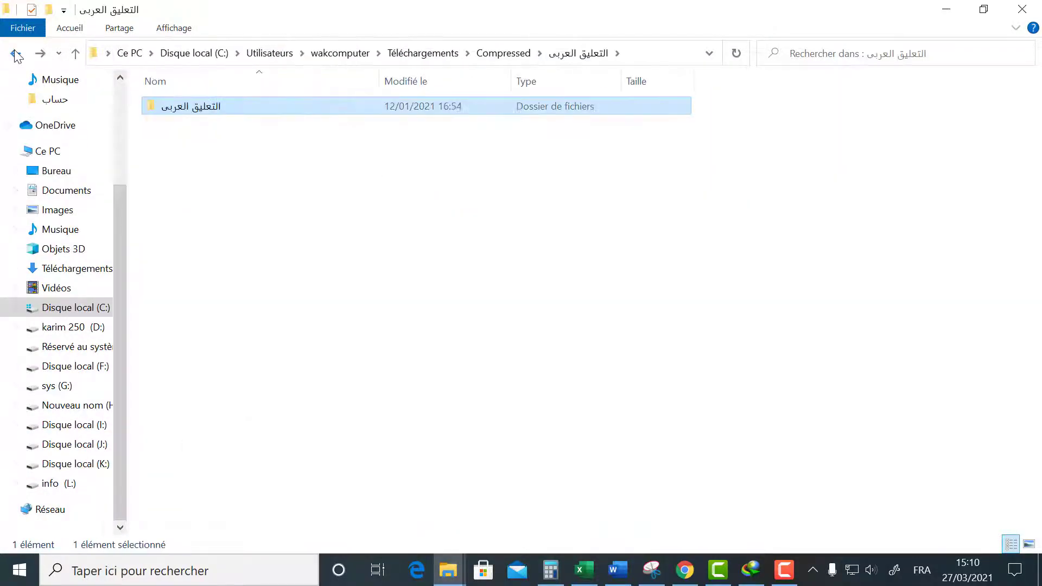
left_click(16, 54)
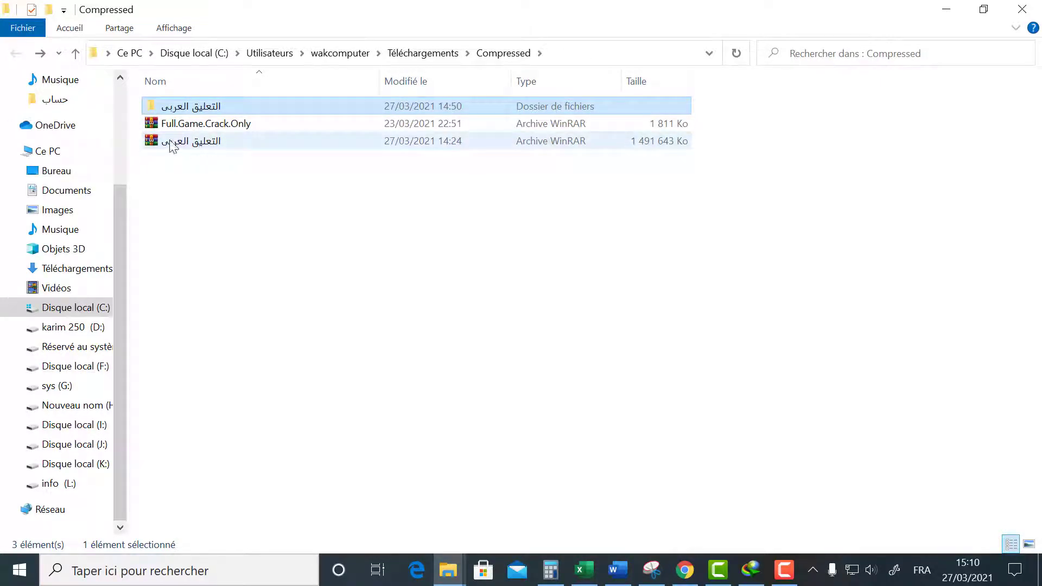
left_click(199, 159)
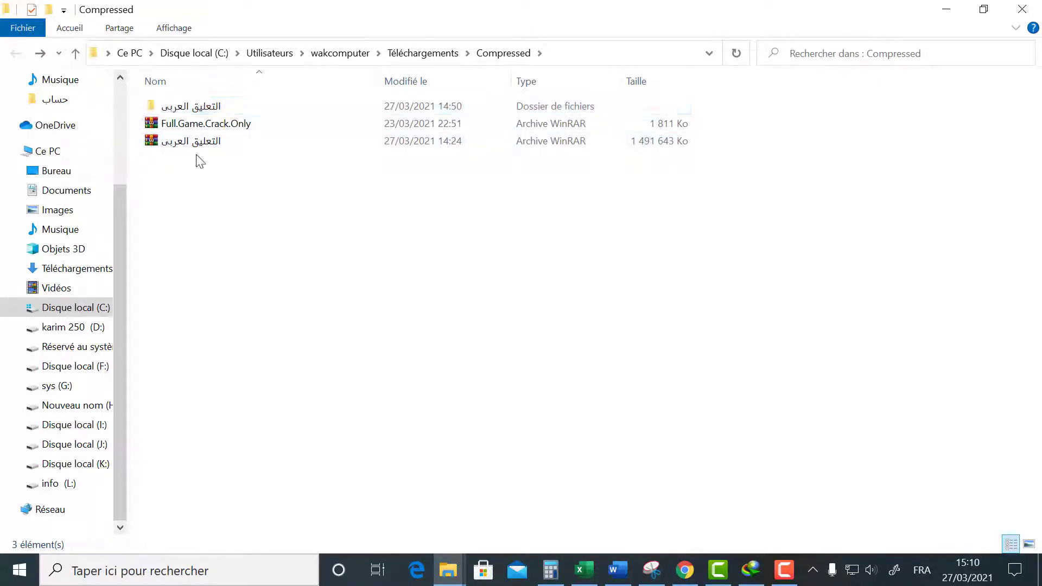
double_click(189, 109)
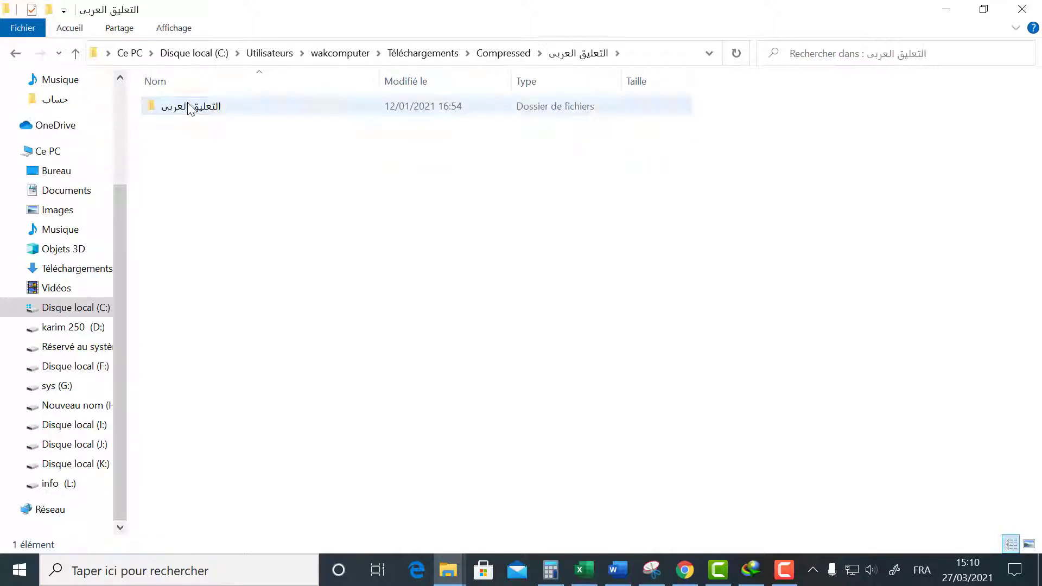
double_click(190, 106)
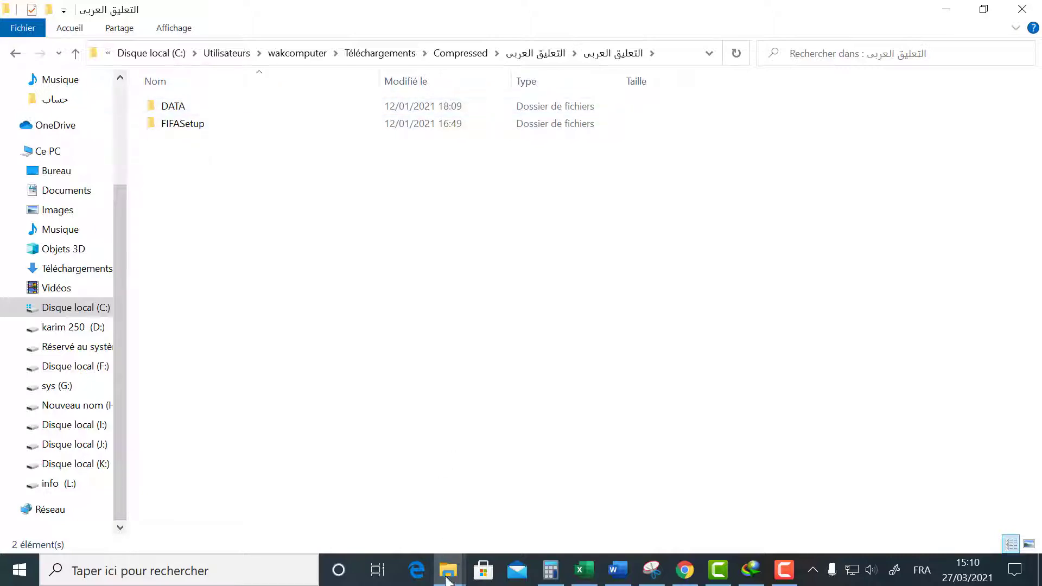
Open the Fifa 21 game folder on Disque local (C:) in the other Explorer window
mouse_move(446, 575)
left_click(278, 493)
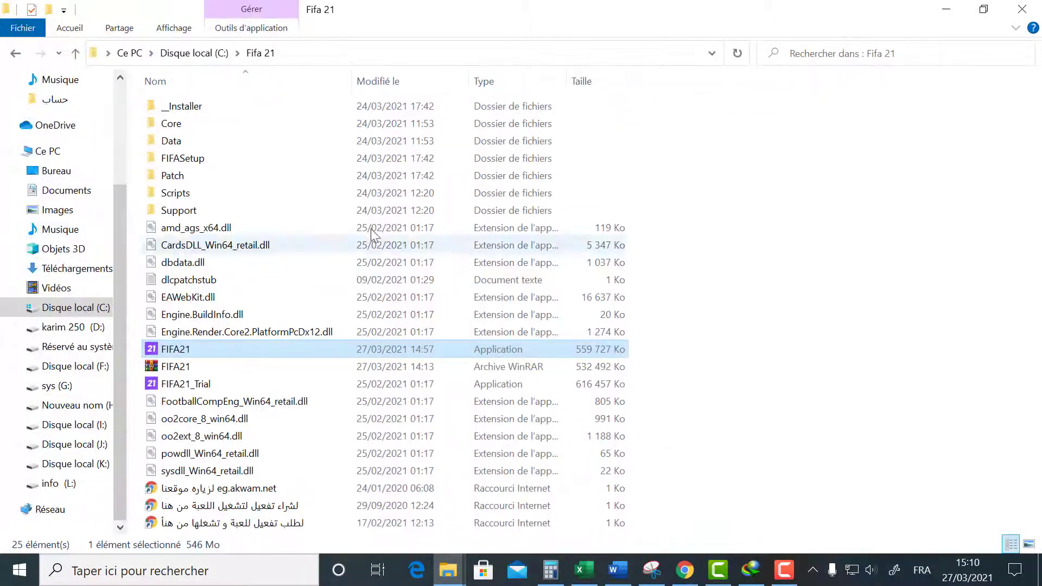
left_click(48, 151)
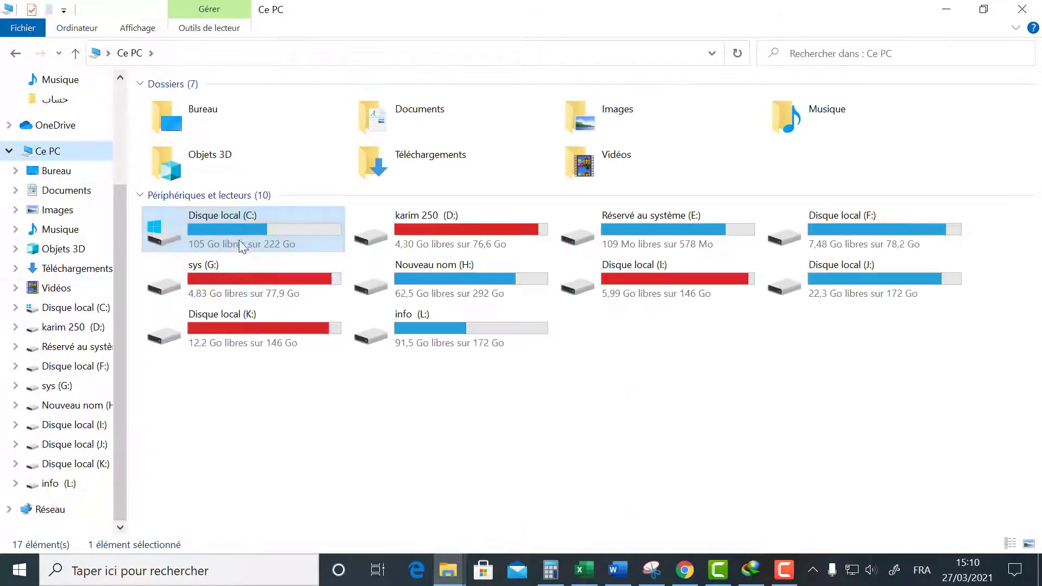
double_click(228, 241)
double_click(213, 142)
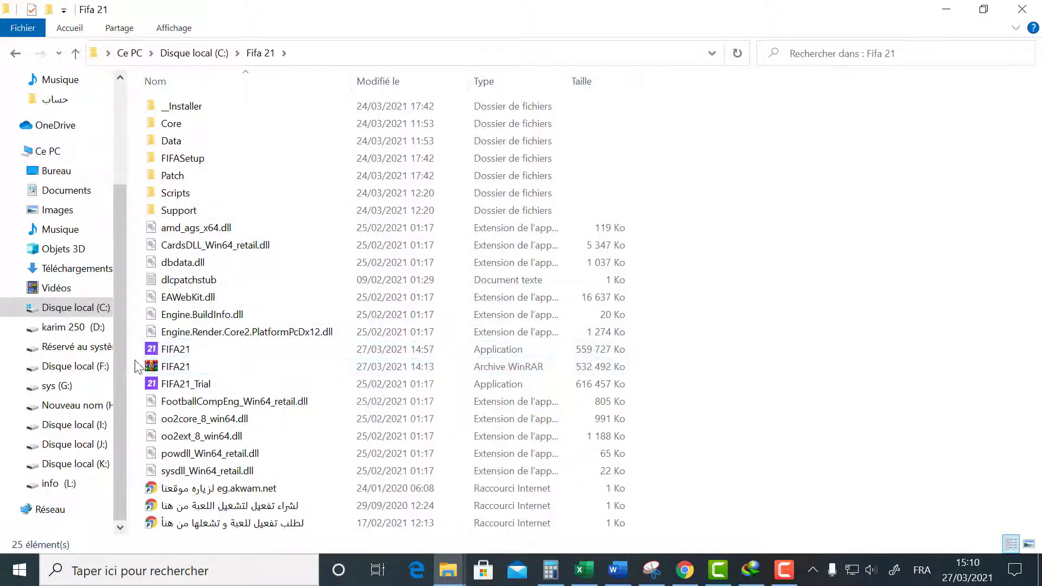
right_click(156, 354)
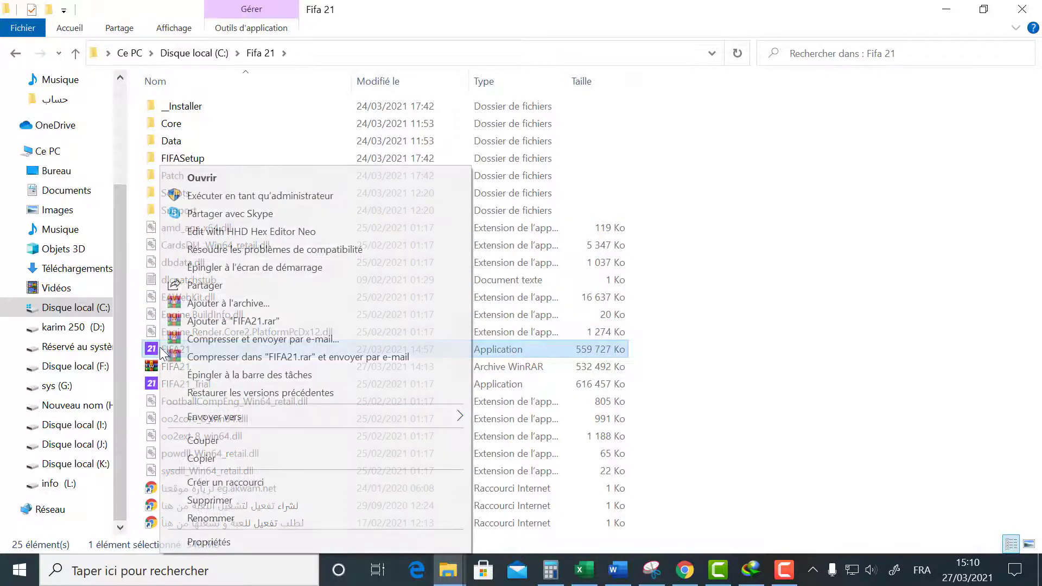
left_click(156, 351)
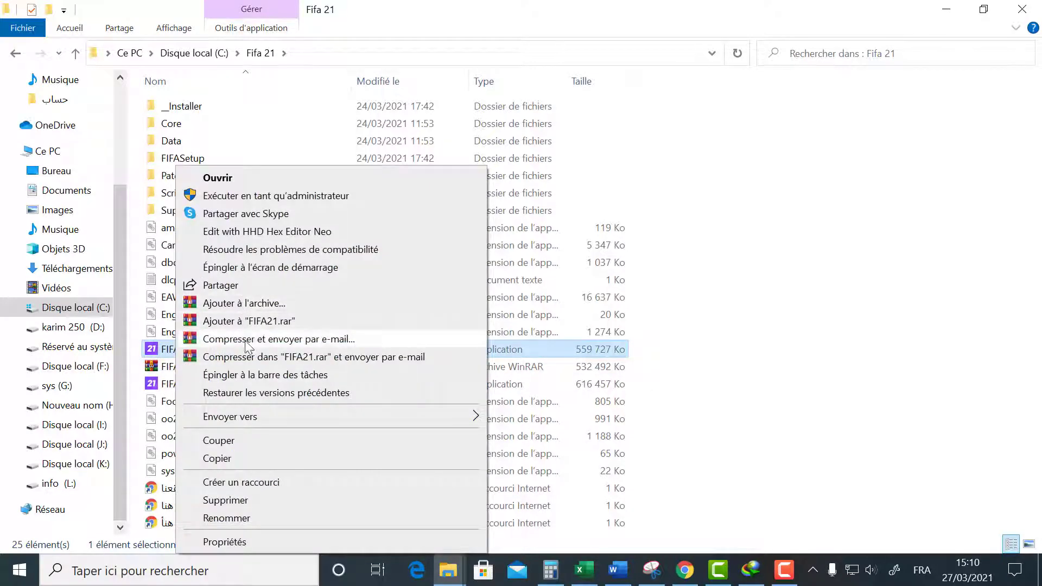
left_click(880, 365)
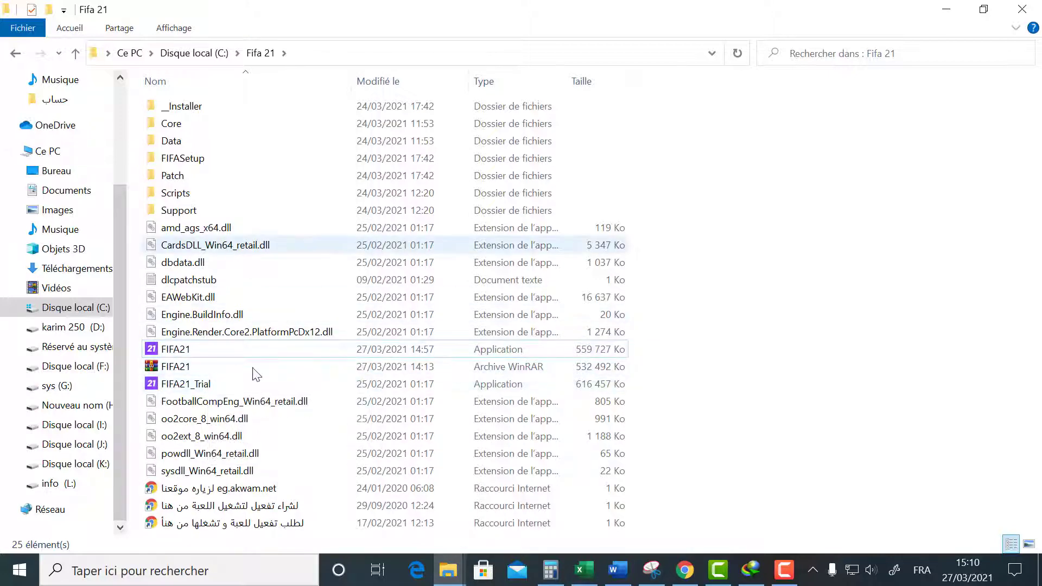
Place the extracted التعليق العربى window beside the Fifa 21 window and move its FIFASetup folder onto the game's FIFASetup folder
mouse_move(454, 570)
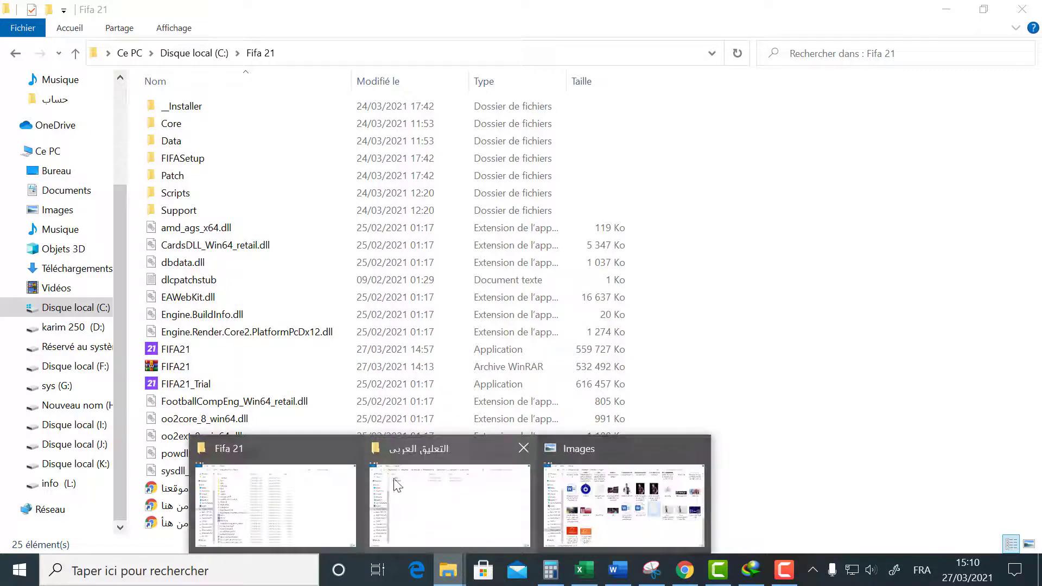
left_click(395, 503)
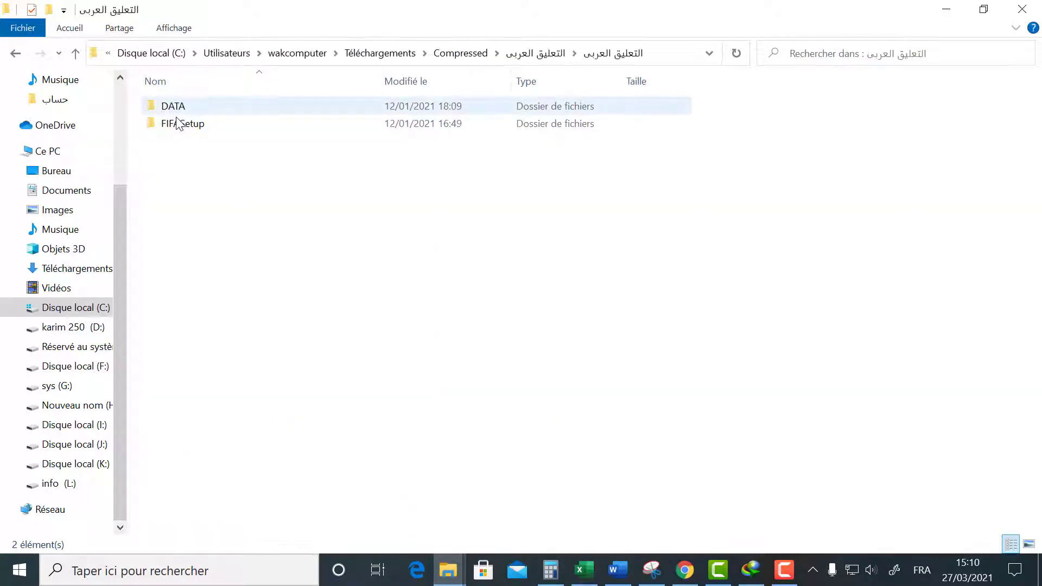
left_click(173, 129)
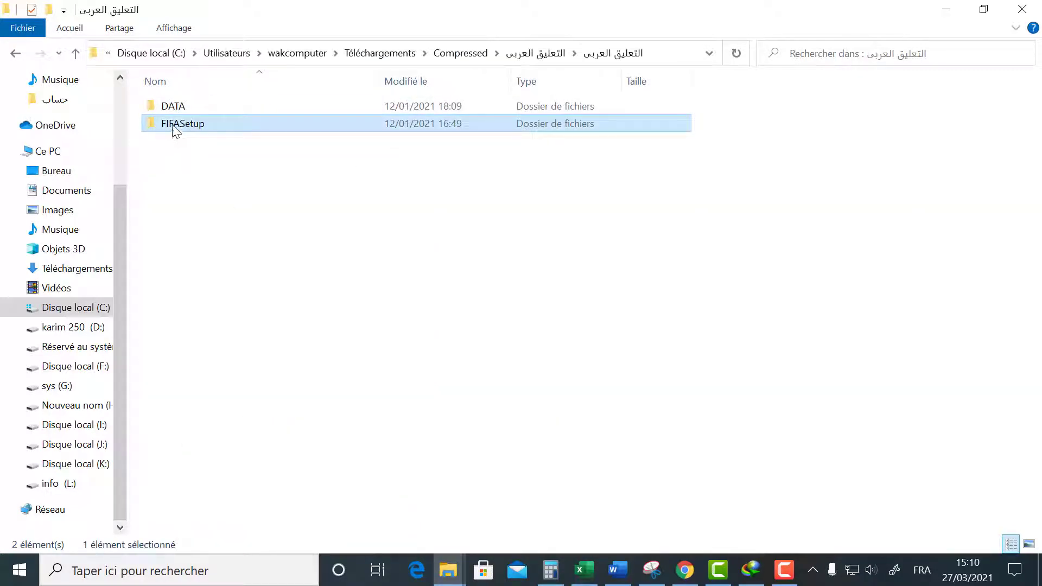
left_click(983, 9)
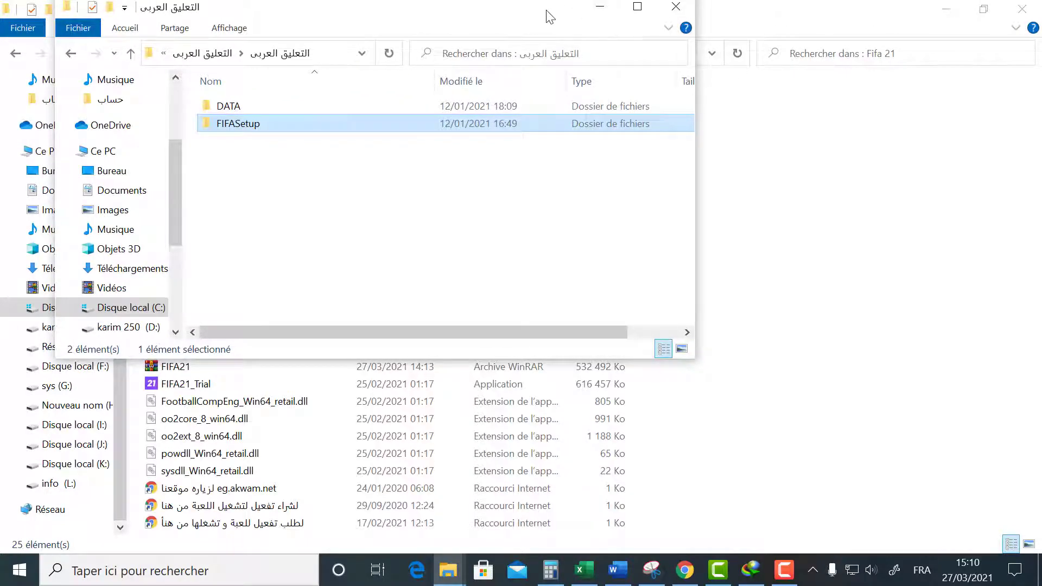
left_click_drag(550, 16, 955, 136)
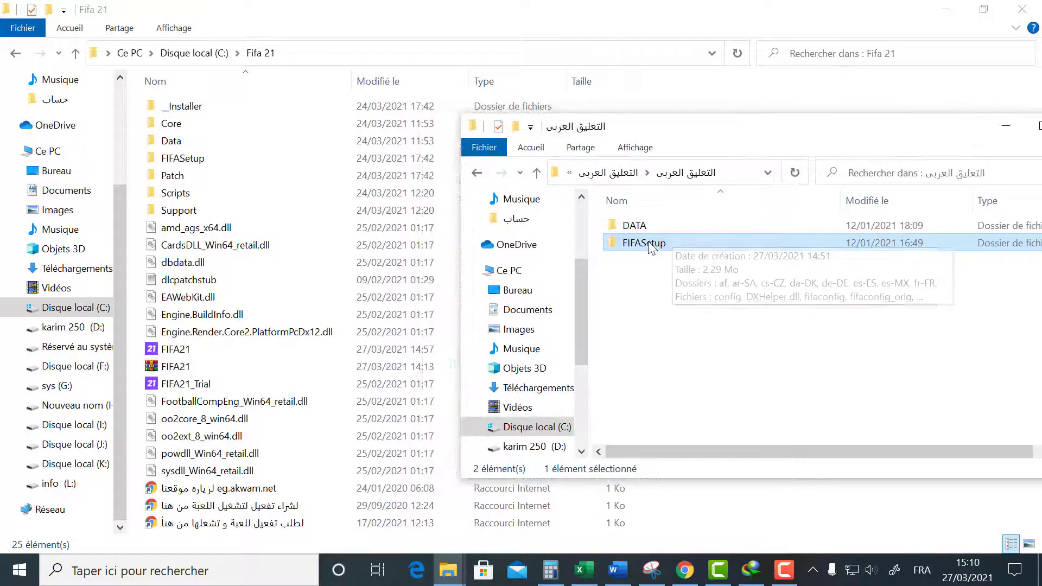
left_click_drag(651, 249, 268, 165)
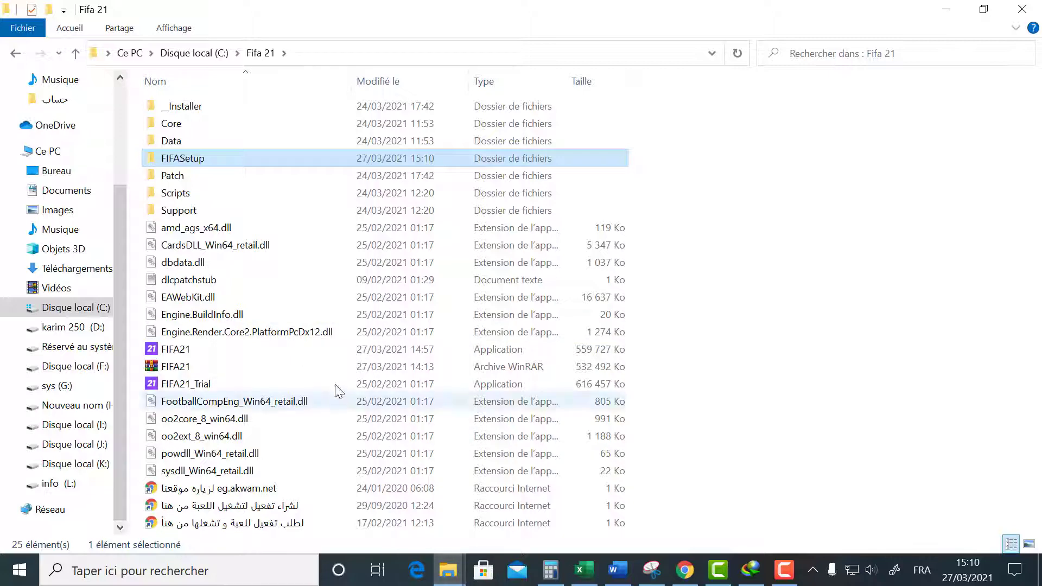
Check the contents of the game's FIFASetup folder and its nested FIFASetup subfolder, and return to Fifa 21
double_click(177, 158)
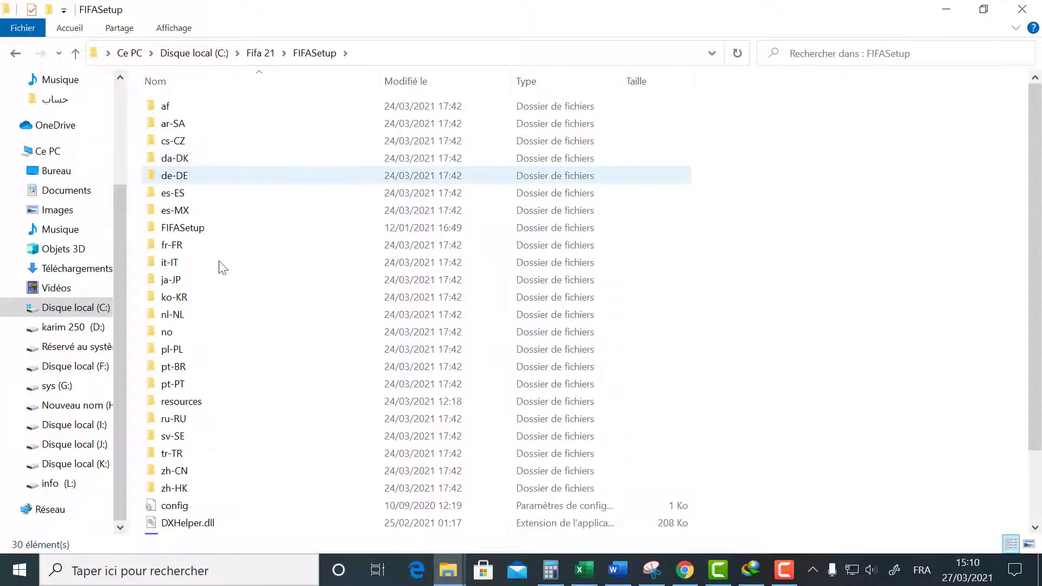
scroll(285, 438, "down", 2)
scroll(279, 426, "up", 1)
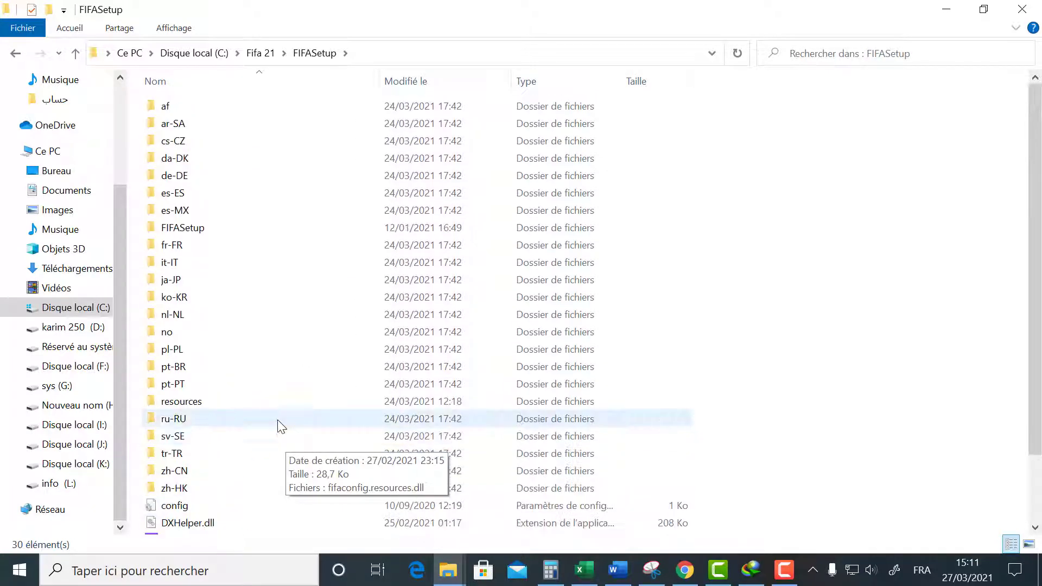
double_click(188, 179)
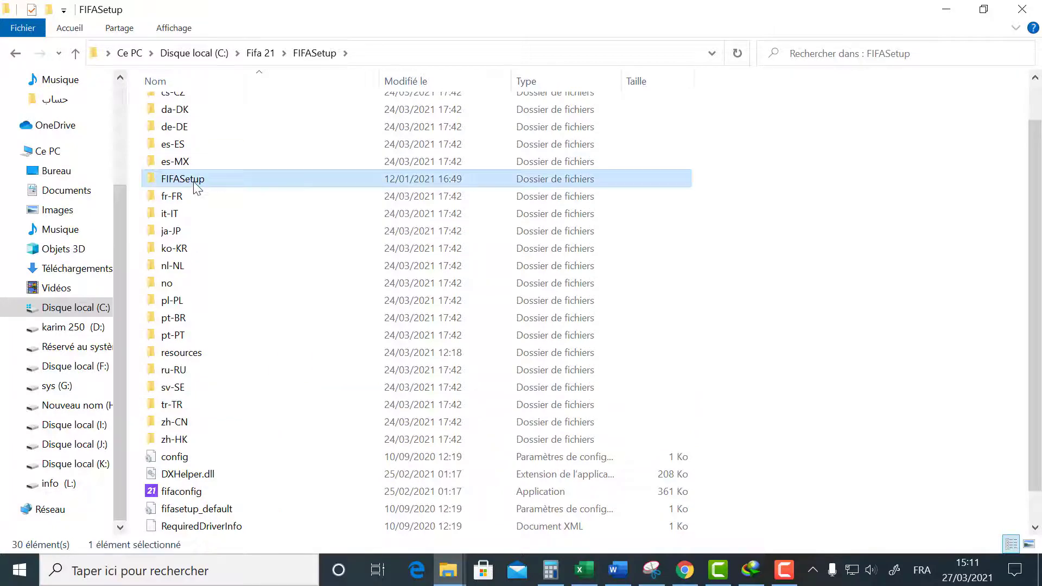
left_click(15, 53)
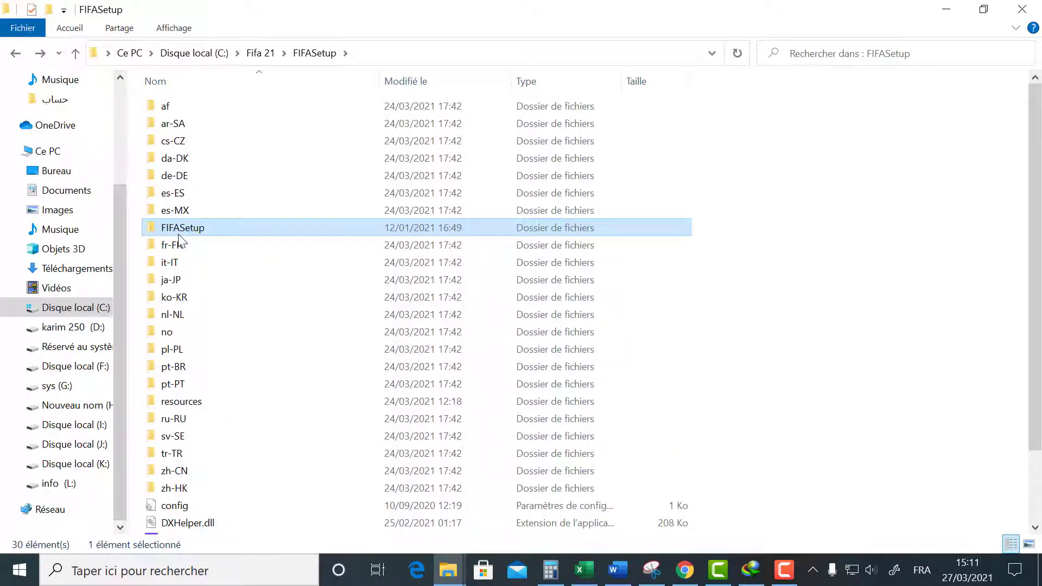
left_click(17, 53)
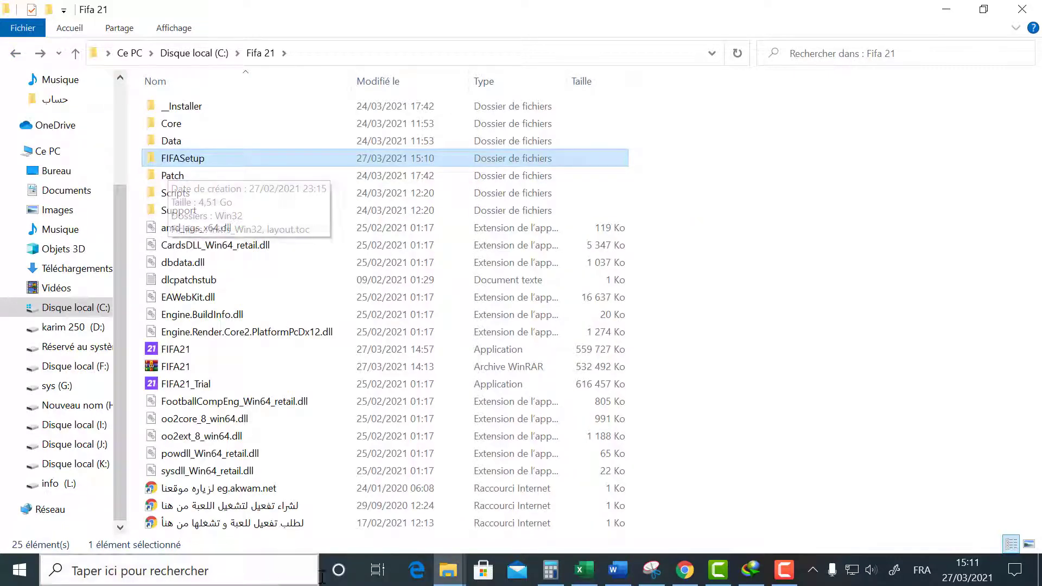
Bring back the extracted التعليق العربى window and go back to the Compressed folder
mouse_move(447, 571)
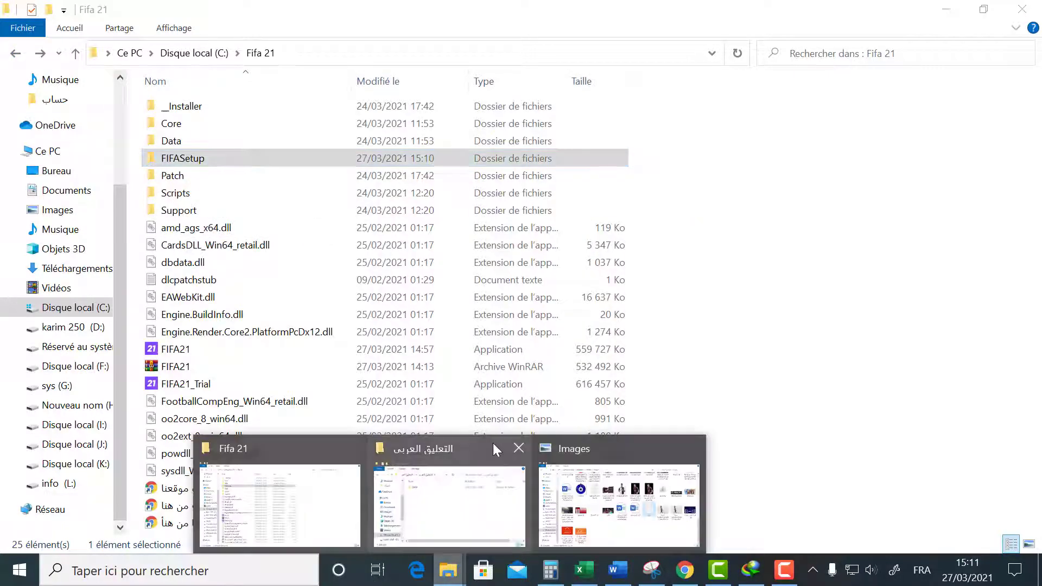
left_click(472, 491)
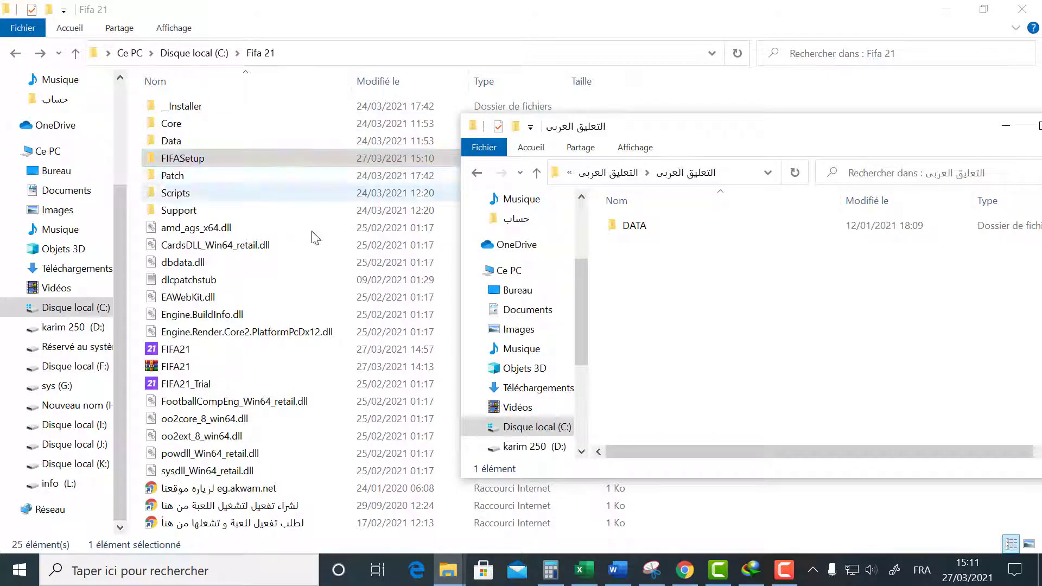
left_click(605, 173)
left_click(478, 172)
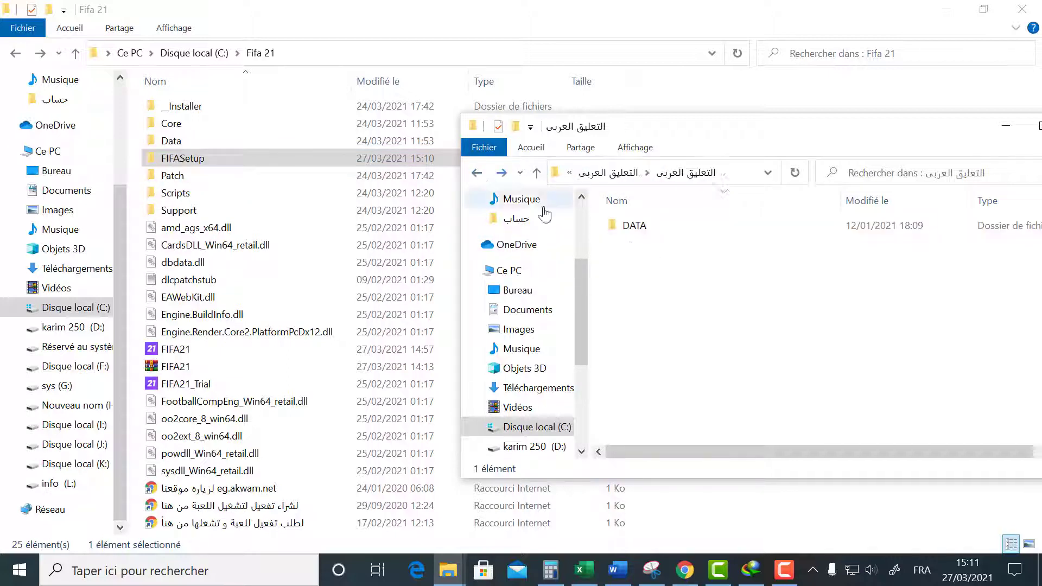
left_click(477, 172)
left_click(477, 172)
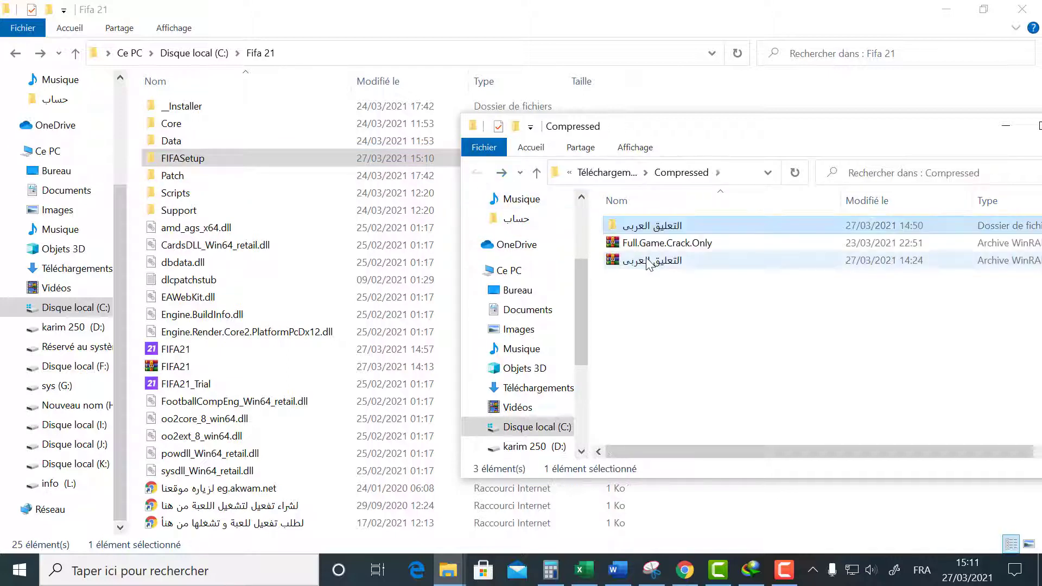
Open the التعليق العربى archive in WinRAR, enter its inner folder, and place the window beside the Fifa 21 file list
double_click(664, 260)
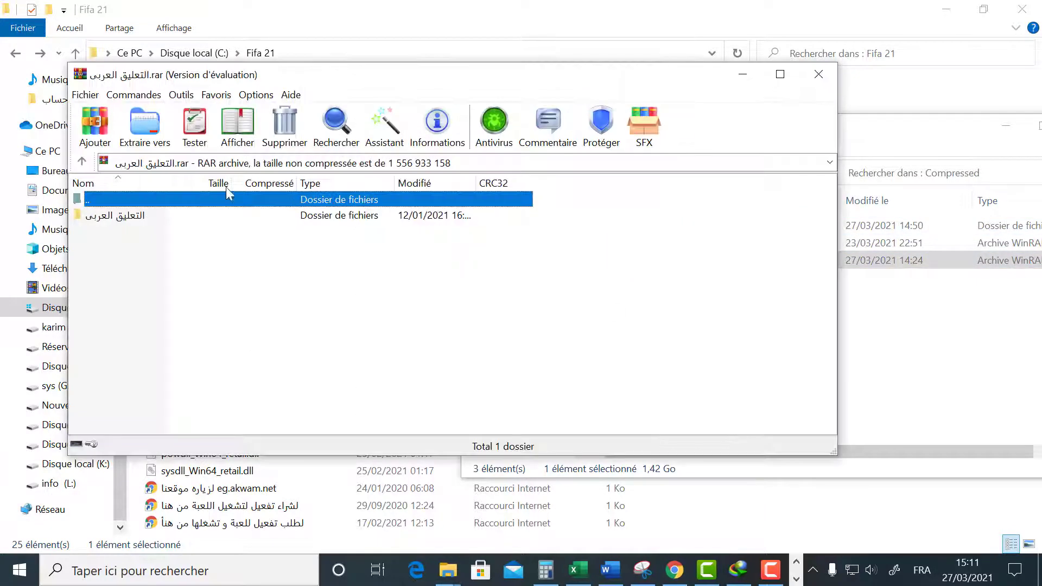
double_click(125, 215)
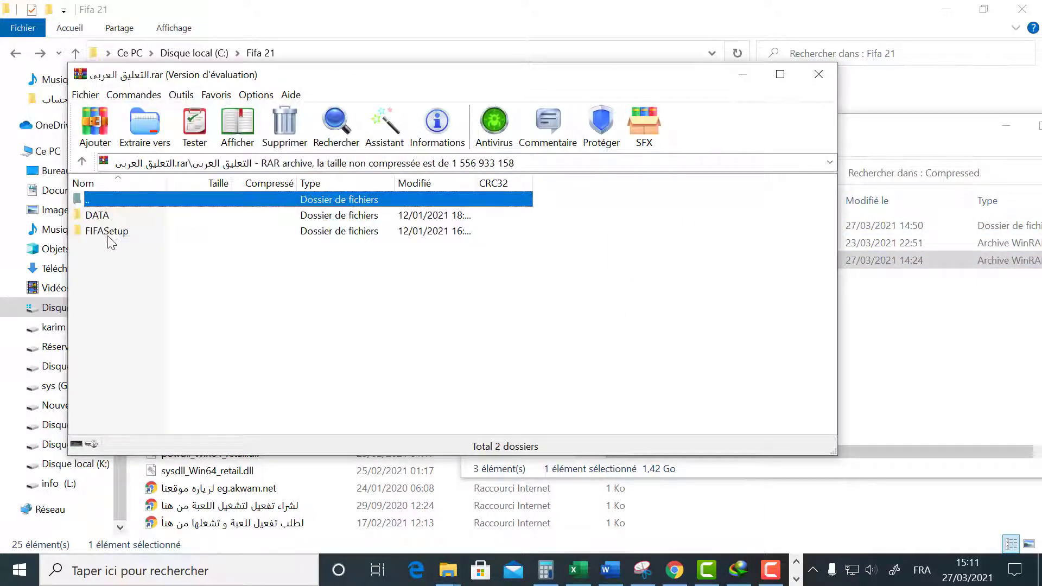
left_click_drag(305, 65, 593, 82)
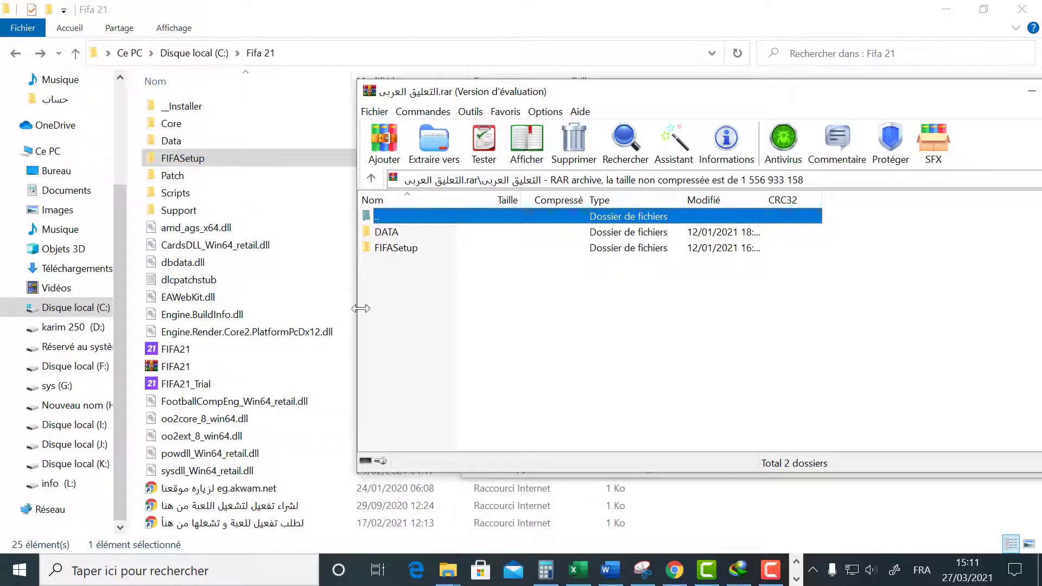
left_click(770, 570)
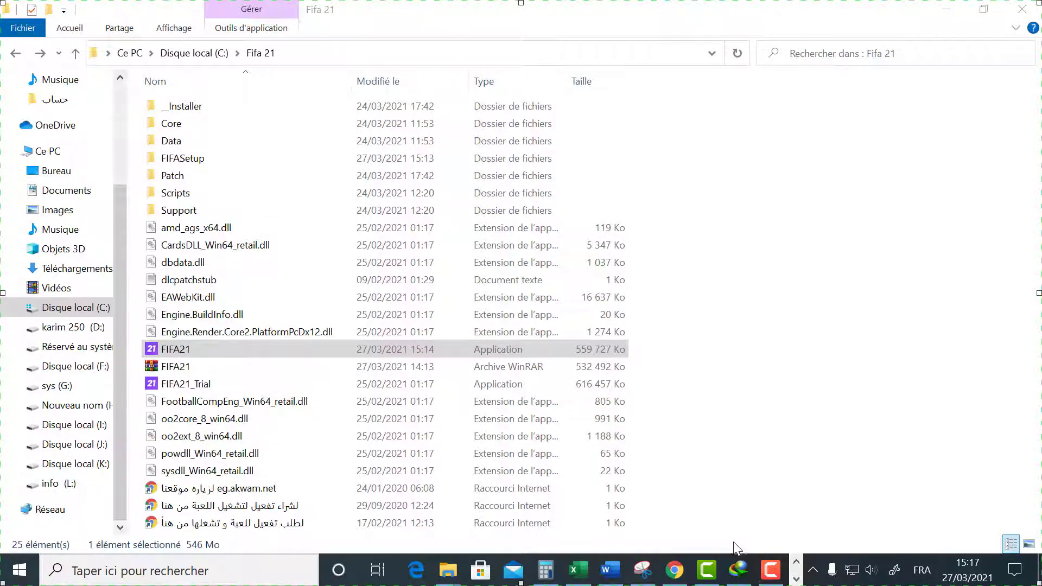
mouse_move(682, 567)
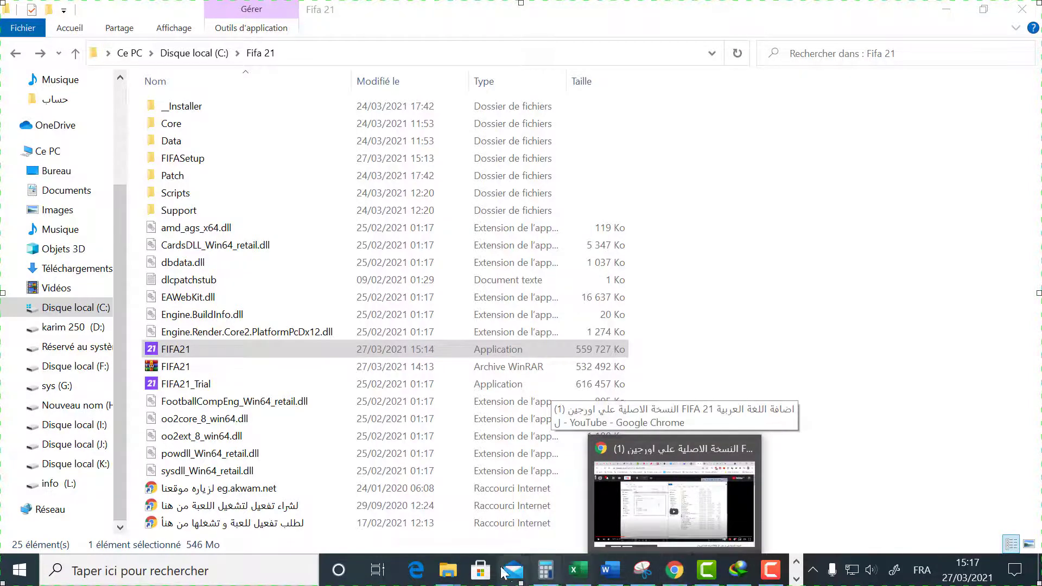
Open the inner extracted التعليق العربى folder containing DATA and FIFASetup, and check the game's FIFASetup folder in Fifa 21
mouse_move(446, 570)
left_click(399, 494)
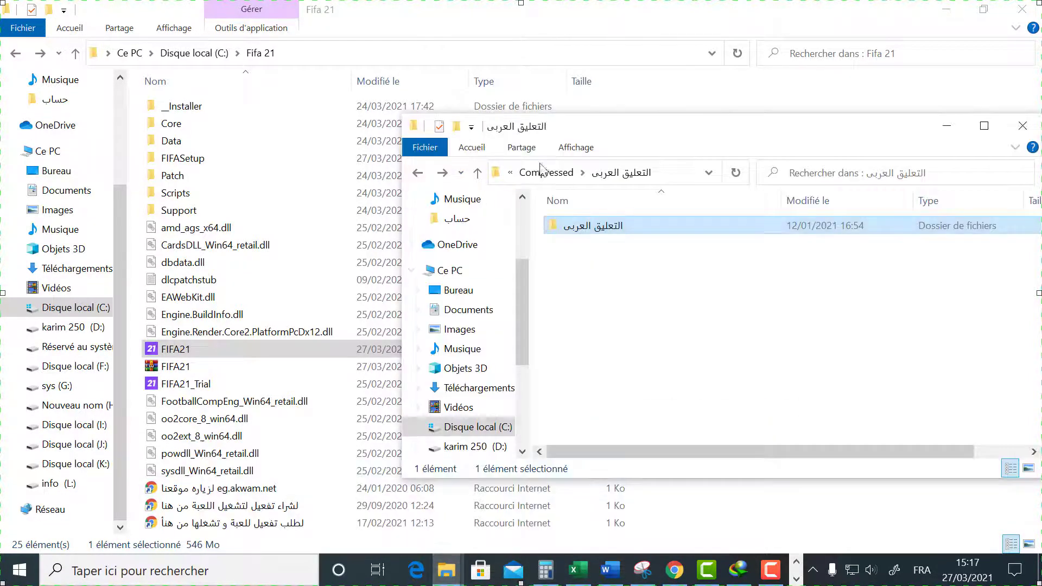
double_click(581, 231)
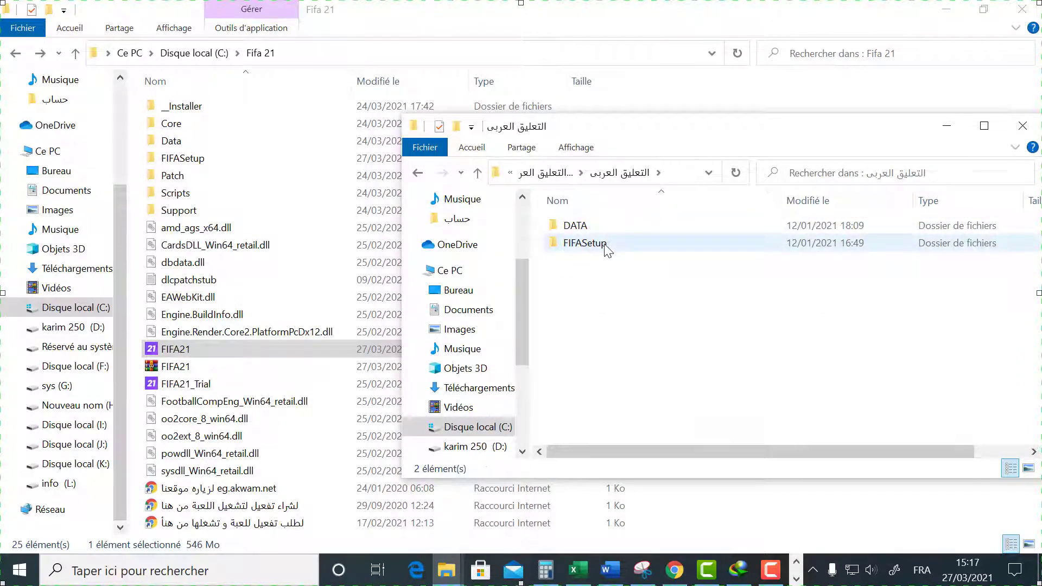
right_click(603, 246)
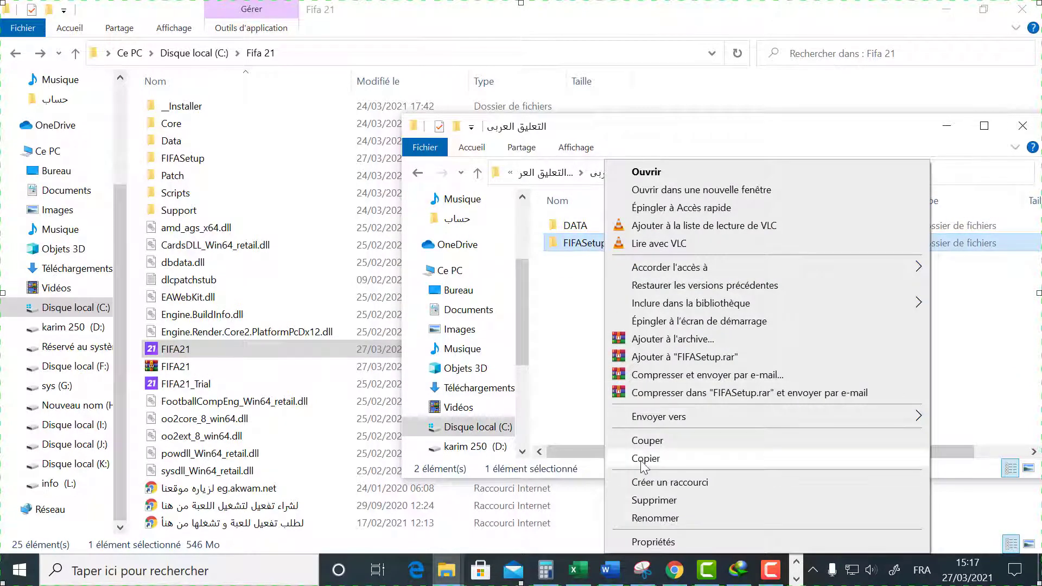
left_click(293, 281)
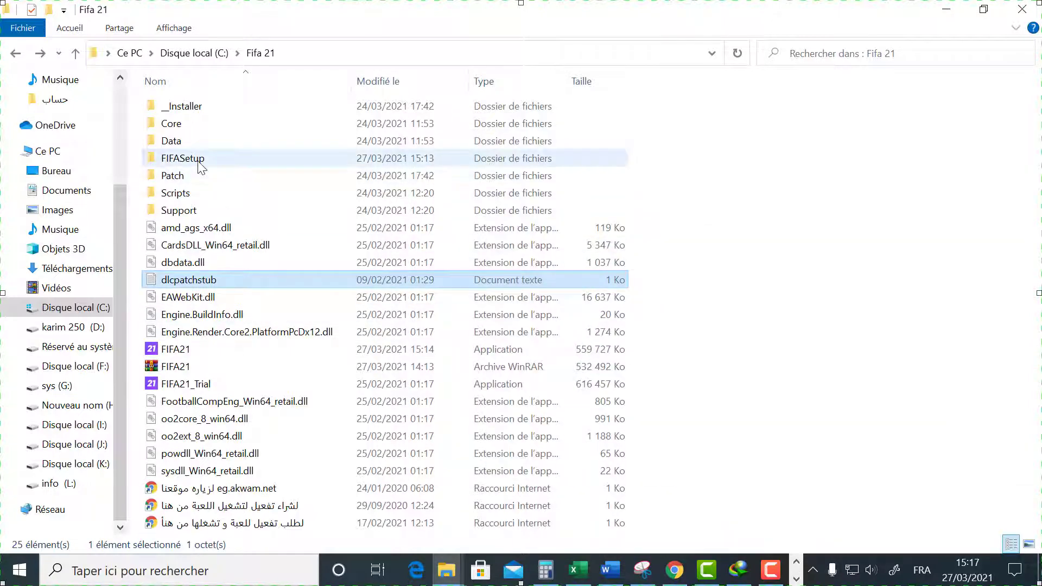
double_click(202, 168)
left_click(17, 53)
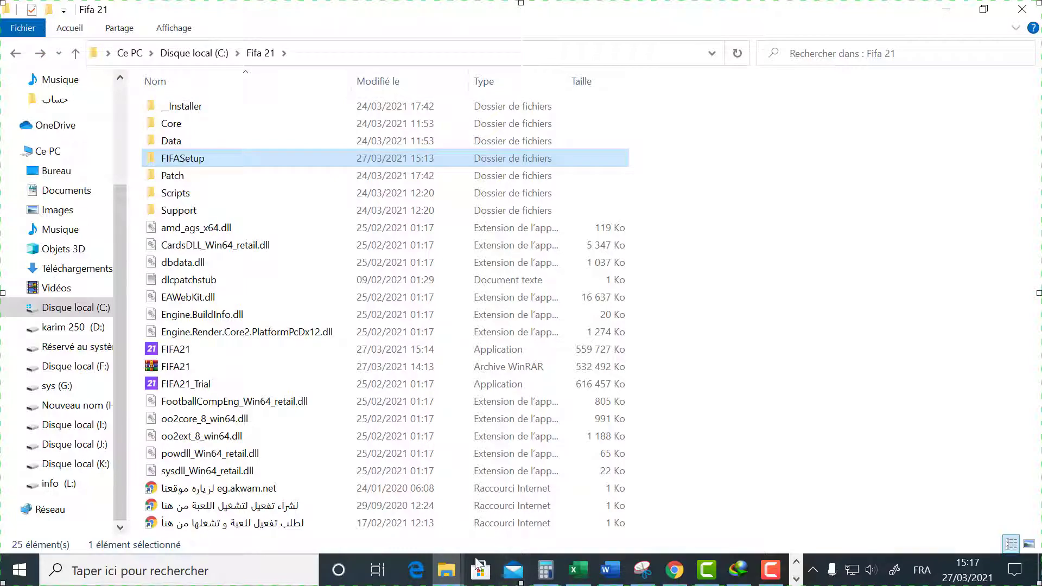
Copy chunkmanifest, initfs_Win32, layout.toc and locale from the extracted DATA folder, and open the game's Data folder
mouse_move(454, 573)
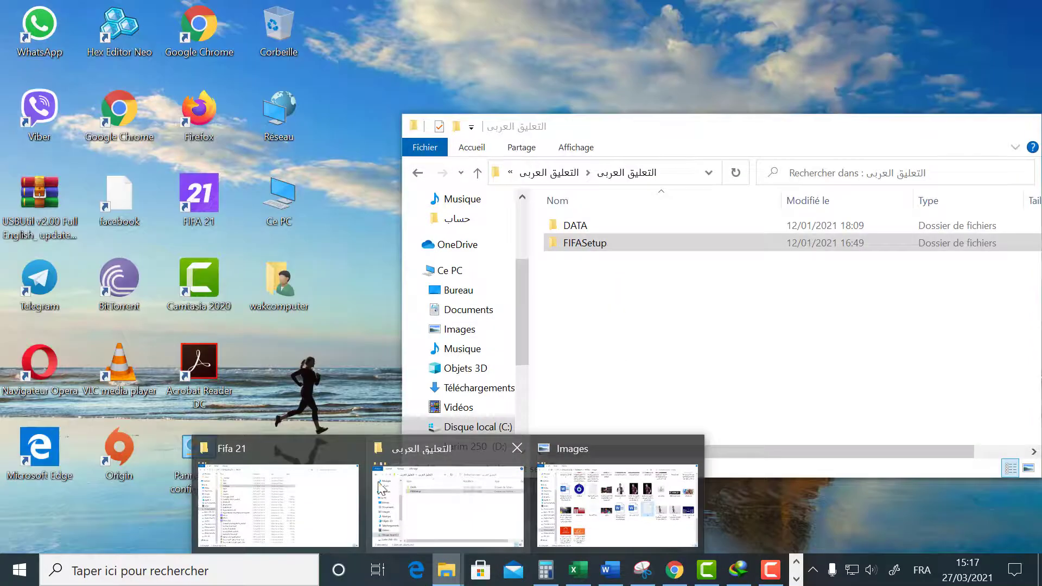
left_click(382, 487)
double_click(575, 225)
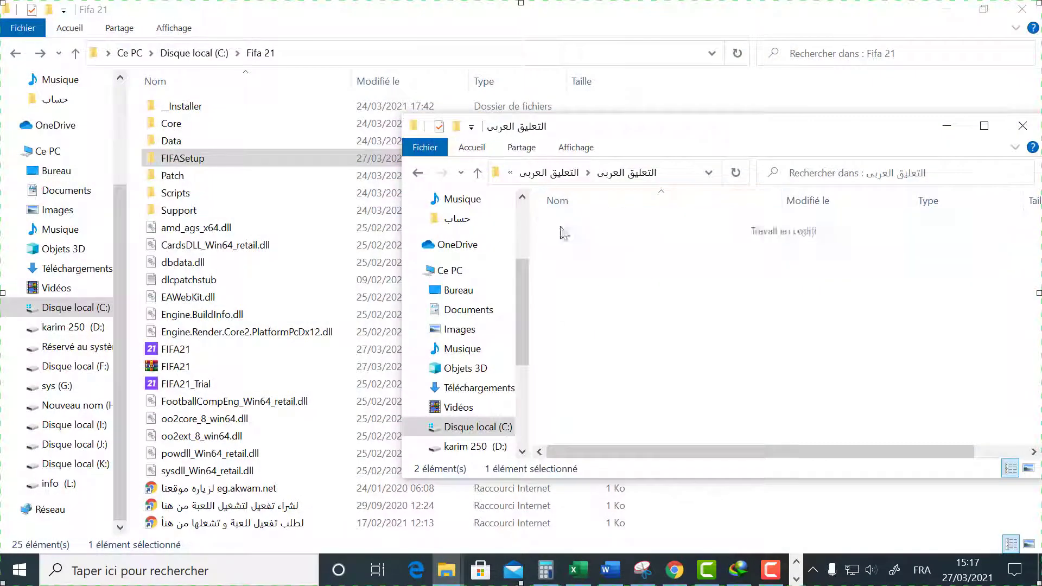
left_click_drag(555, 337, 580, 243)
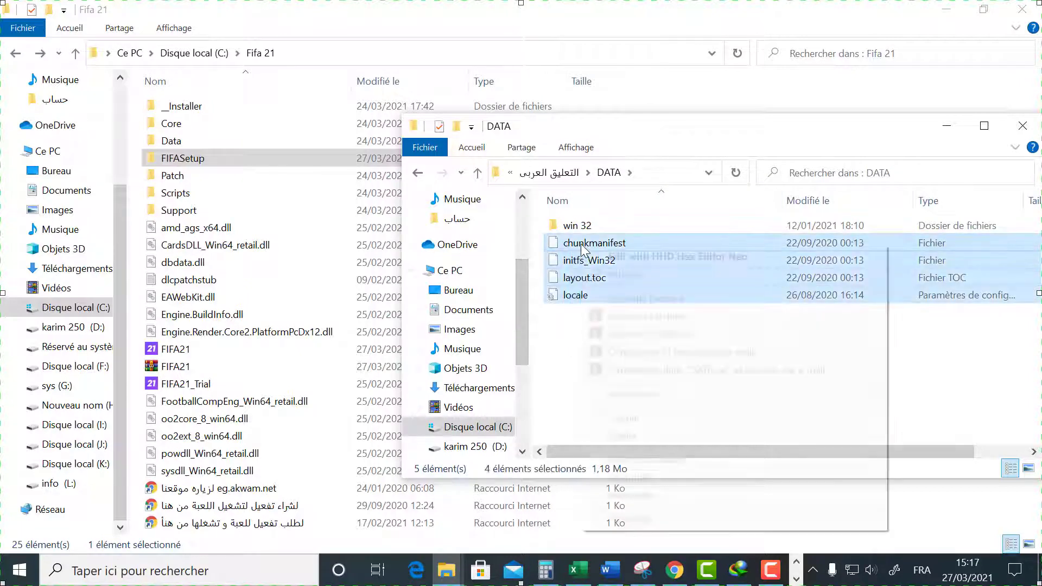
right_click(581, 243)
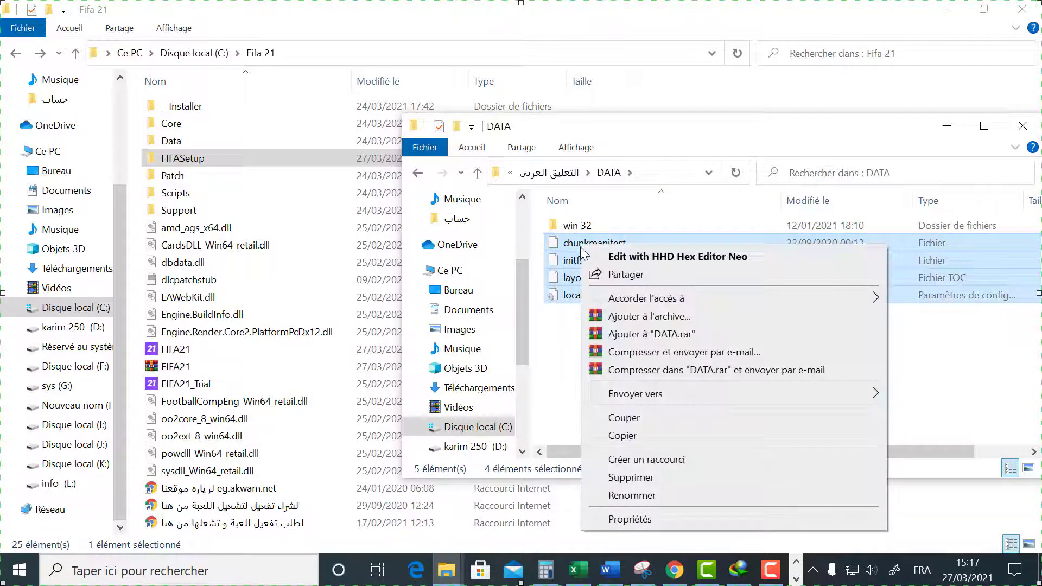
left_click(645, 434)
left_click(624, 390)
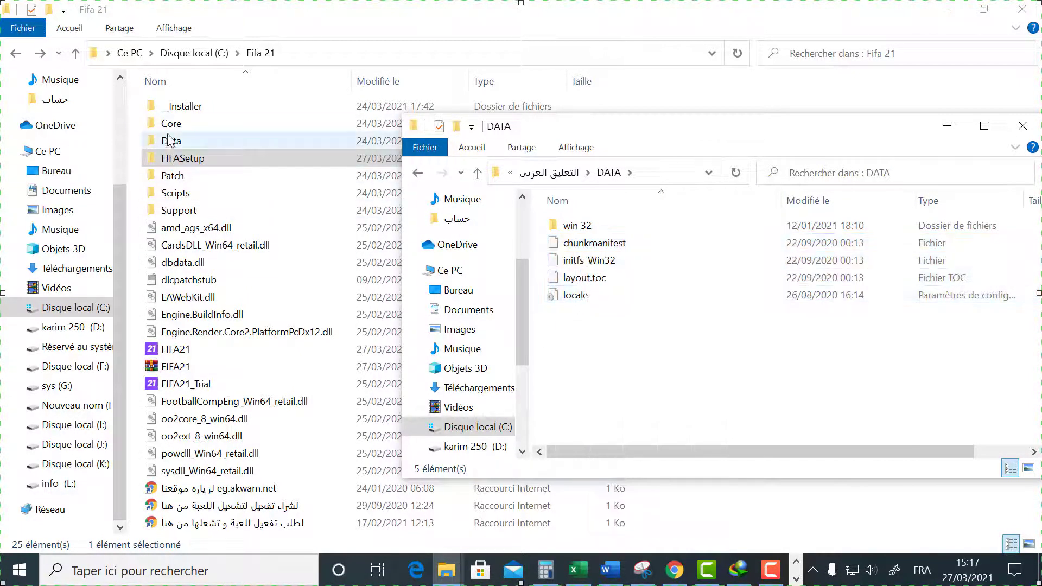
double_click(170, 141)
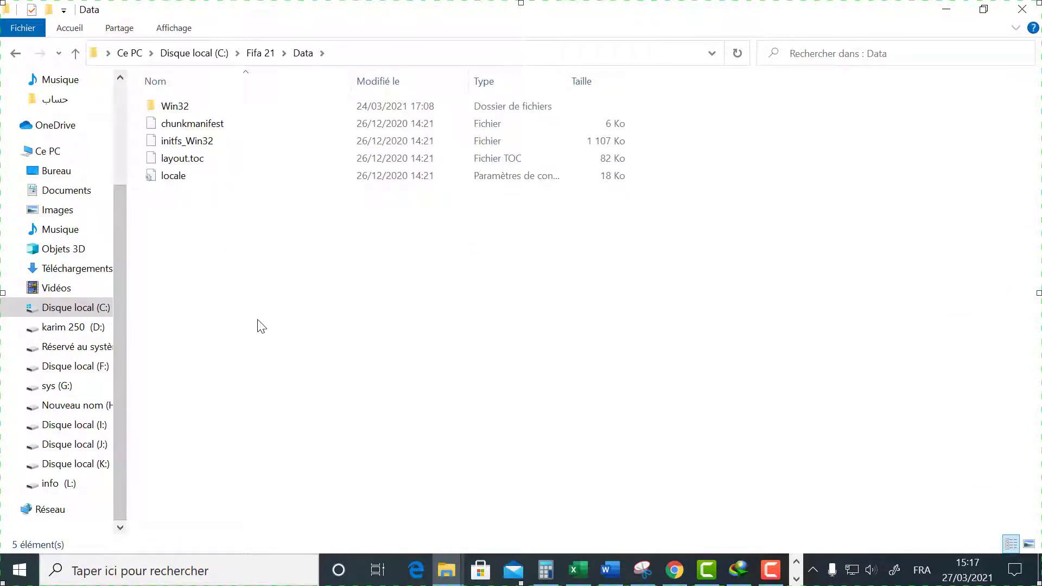
Select the four ara_sa commentary files in the extracted DATA\win 32 folder, and open the game's Data\Win32 folder
mouse_move(459, 570)
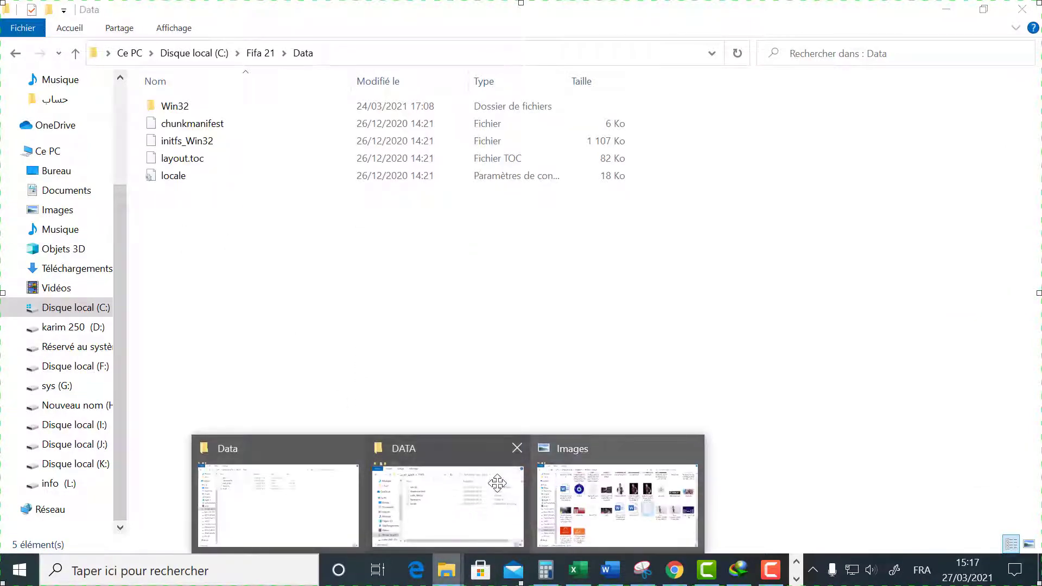
left_click(444, 494)
double_click(570, 227)
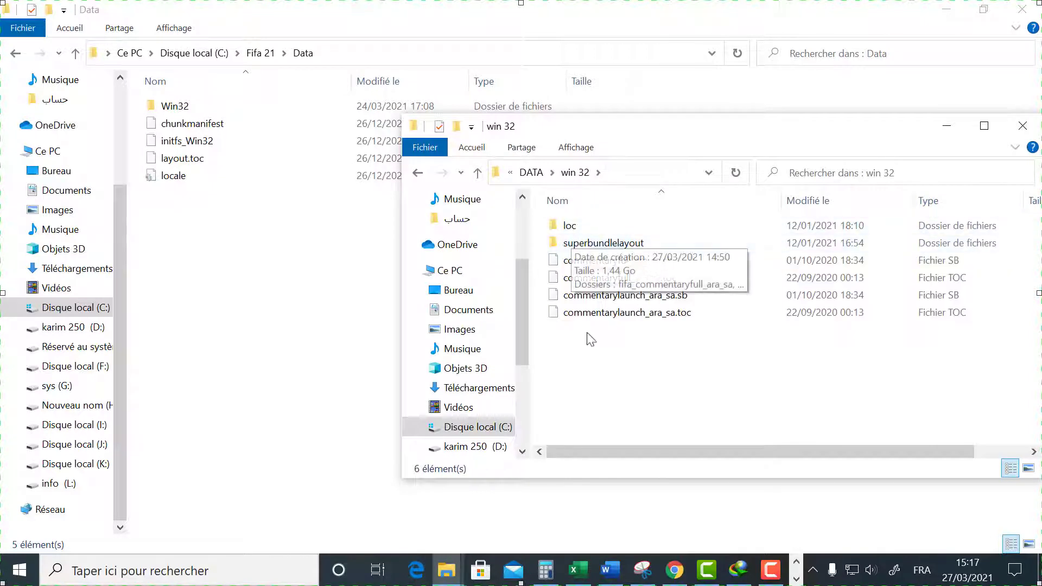
left_click_drag(587, 374, 601, 262)
right_click(602, 264)
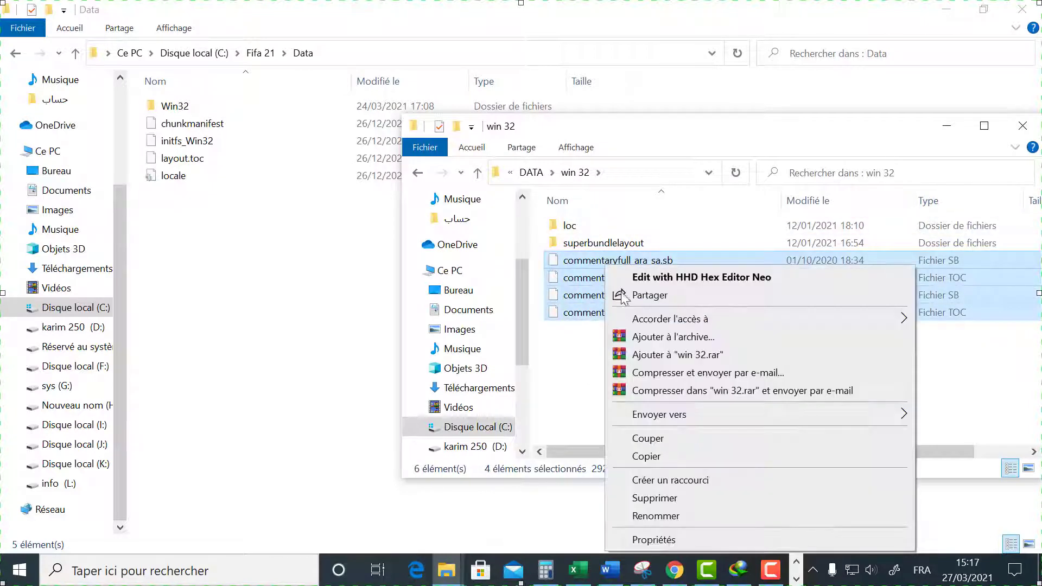
left_click(555, 391)
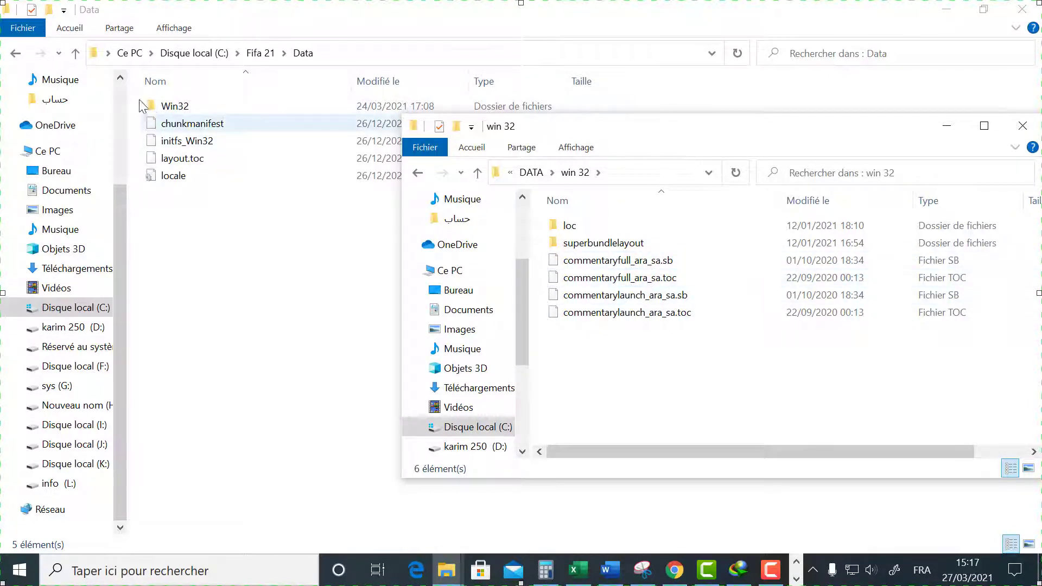
double_click(174, 106)
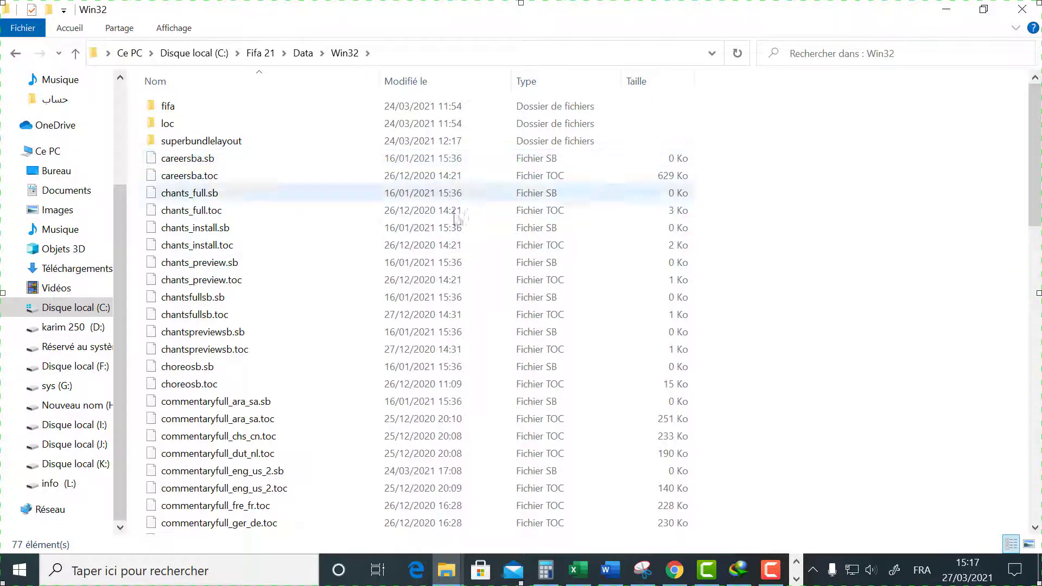
right_click(772, 245)
left_click(758, 314)
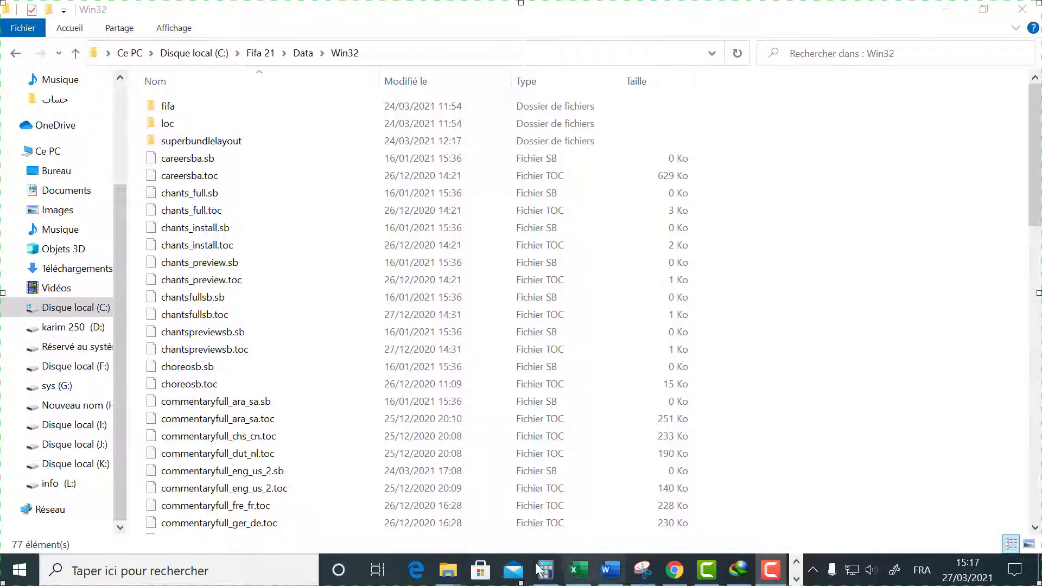
Open the superbundlelayout folder in both the extracted win 32 folder and the game's Win32 folder
left_click(568, 529)
left_click(446, 570)
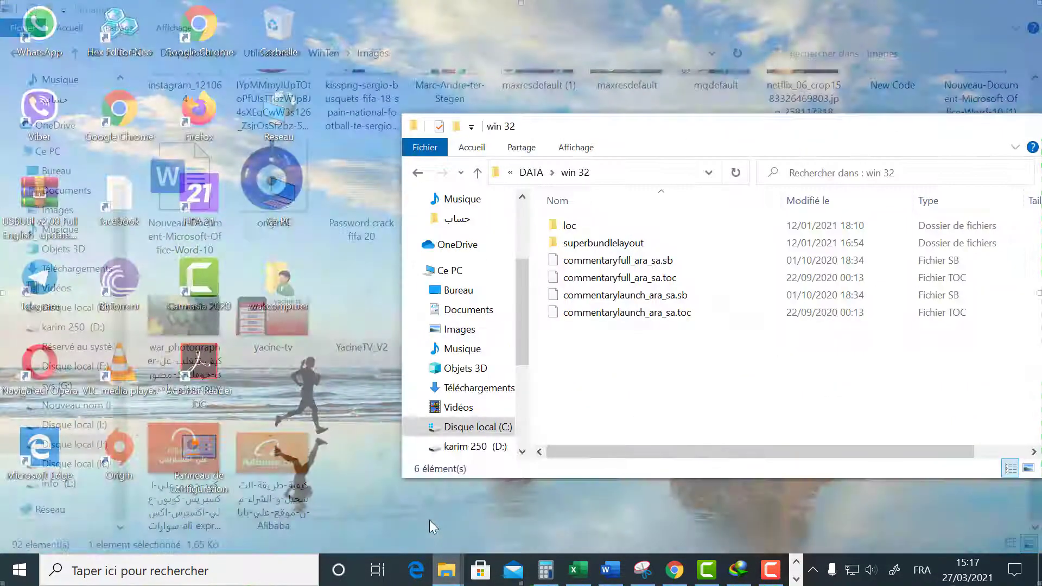
left_click(428, 519)
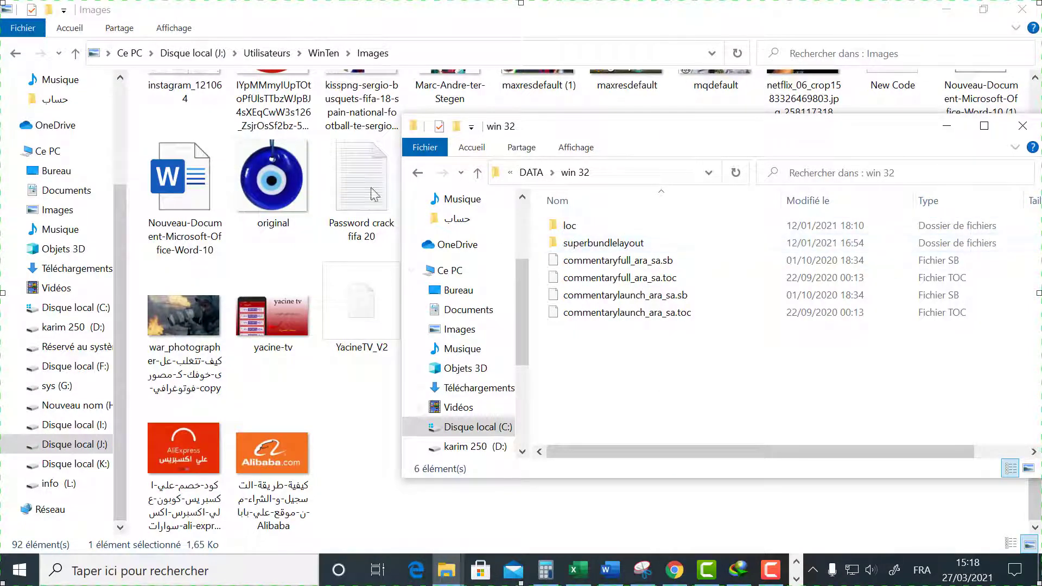
double_click(562, 243)
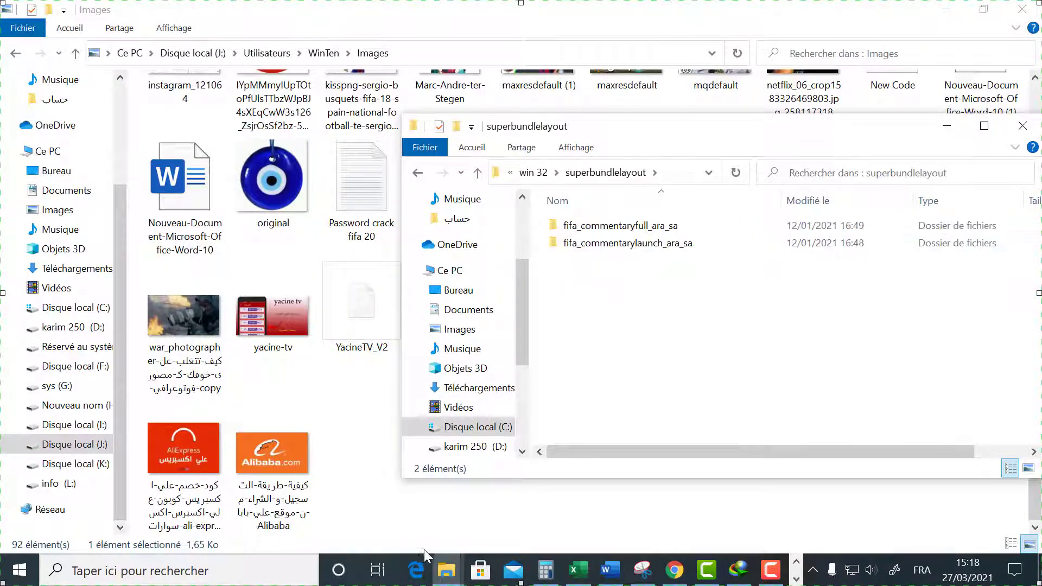
mouse_move(444, 572)
left_click(302, 497)
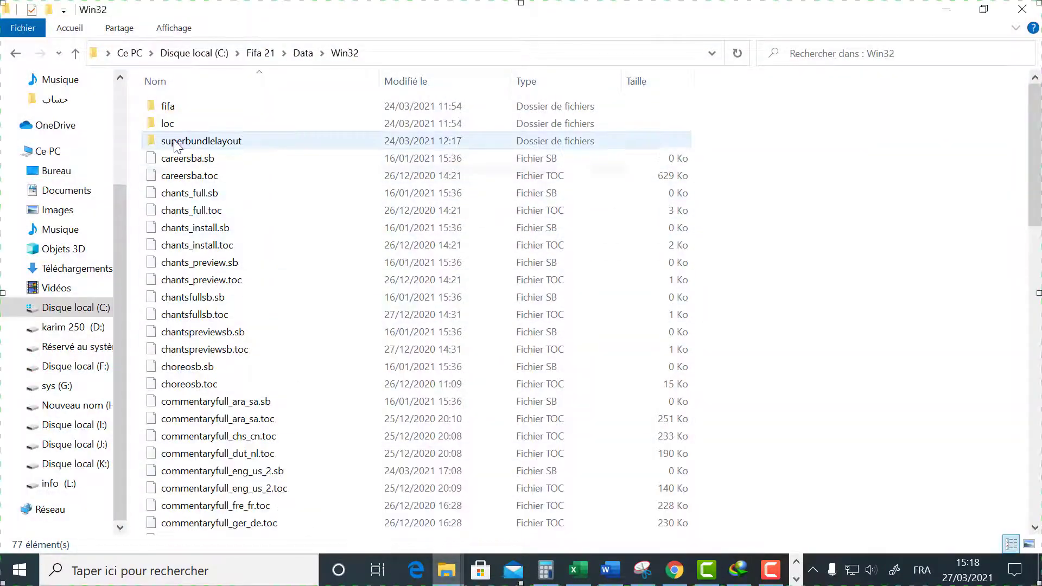
left_click(175, 142)
double_click(174, 143)
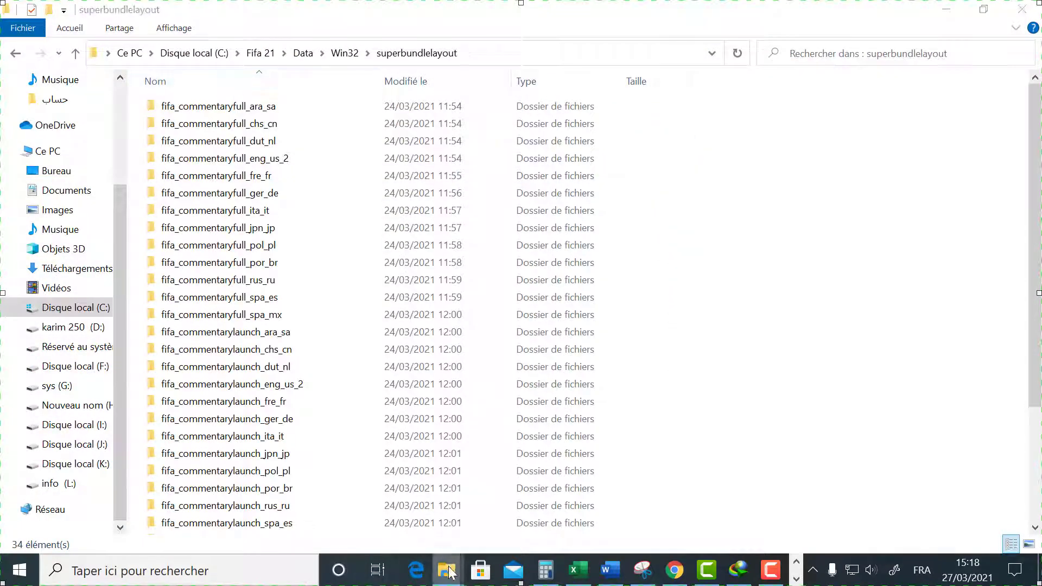
Select fifa_commentaryfull_ara_sa and fifa_commentarylaunch_ara_sa in the extracted superbundlelayout folder, compare them with the game's folder, and close the extracted window
mouse_move(449, 572)
left_click(447, 499)
left_click_drag(590, 272, 595, 217)
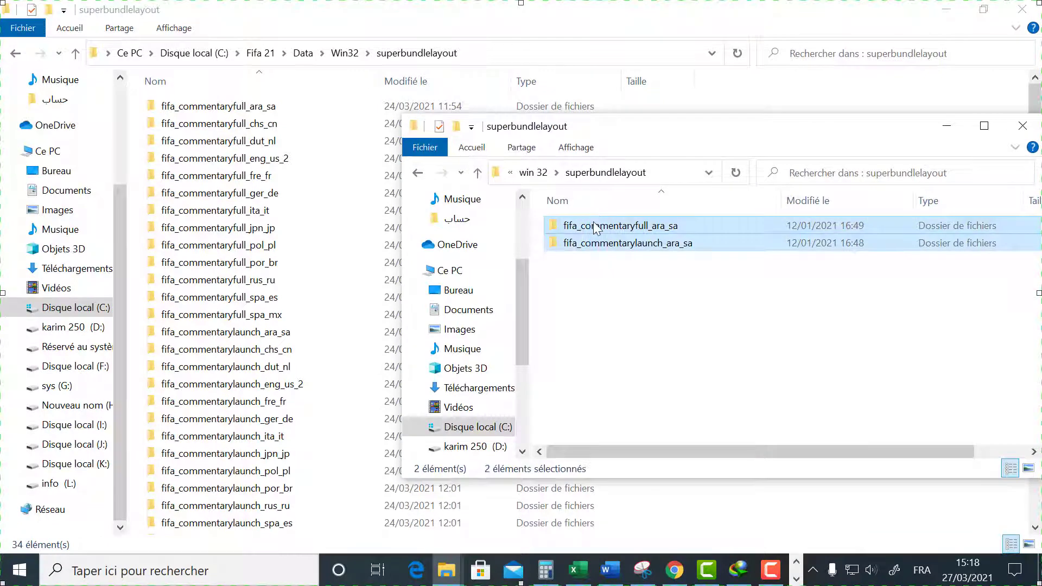
right_click(593, 222)
left_click(319, 302)
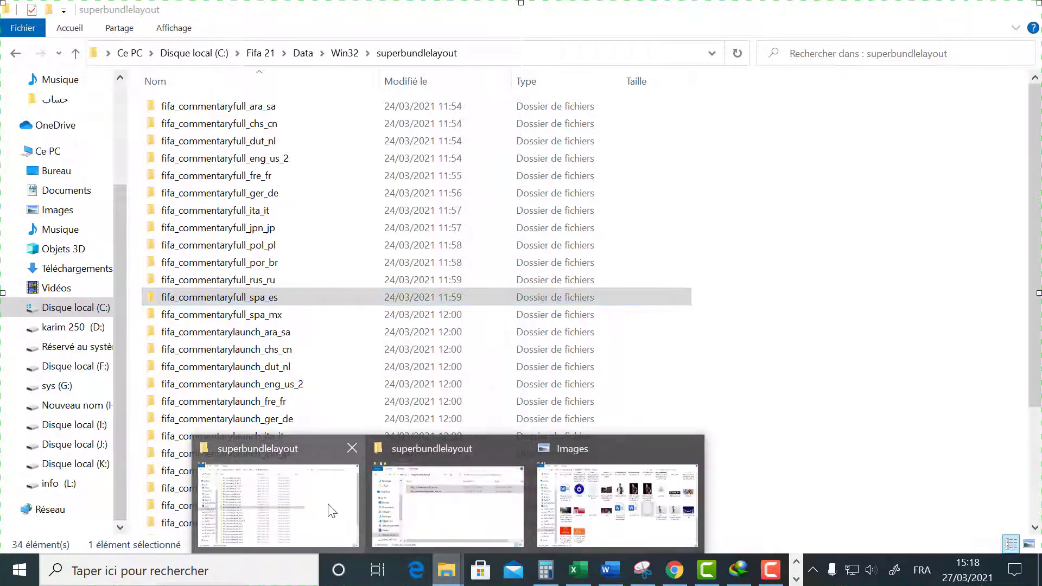
left_click(445, 570)
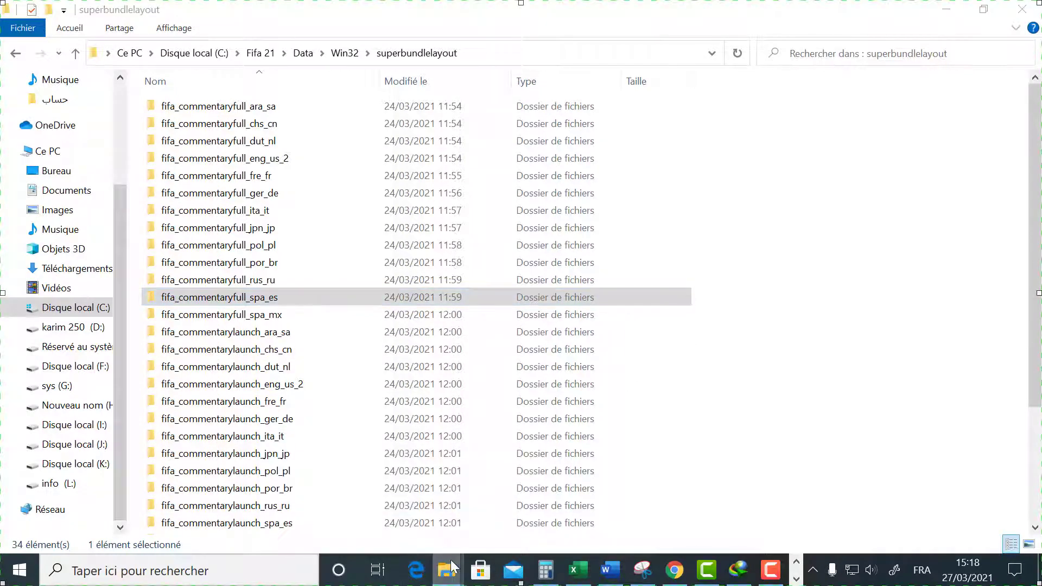
left_click(447, 502)
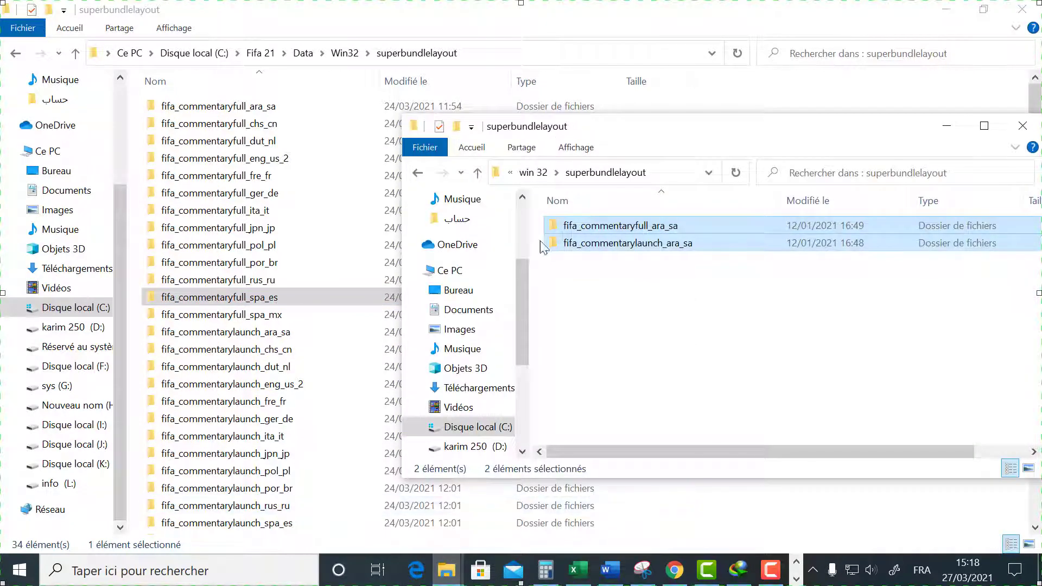
left_click(1015, 129)
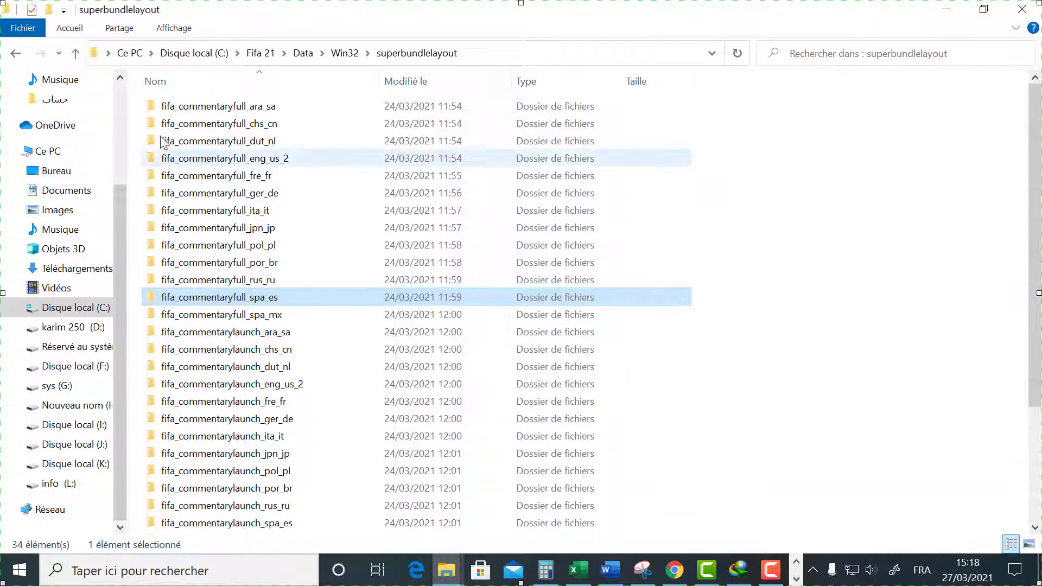
Go back from superbundlelayout to the Fifa 21 folder, and minimize the Fifa 21 and Images windows to show the desktop
left_click(15, 53)
left_click(16, 54)
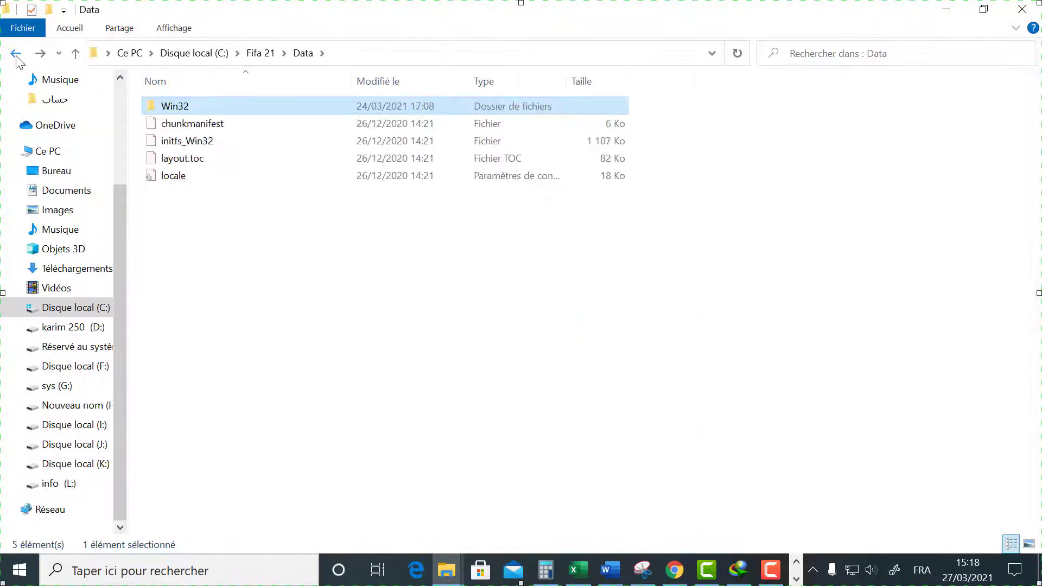
left_click(16, 54)
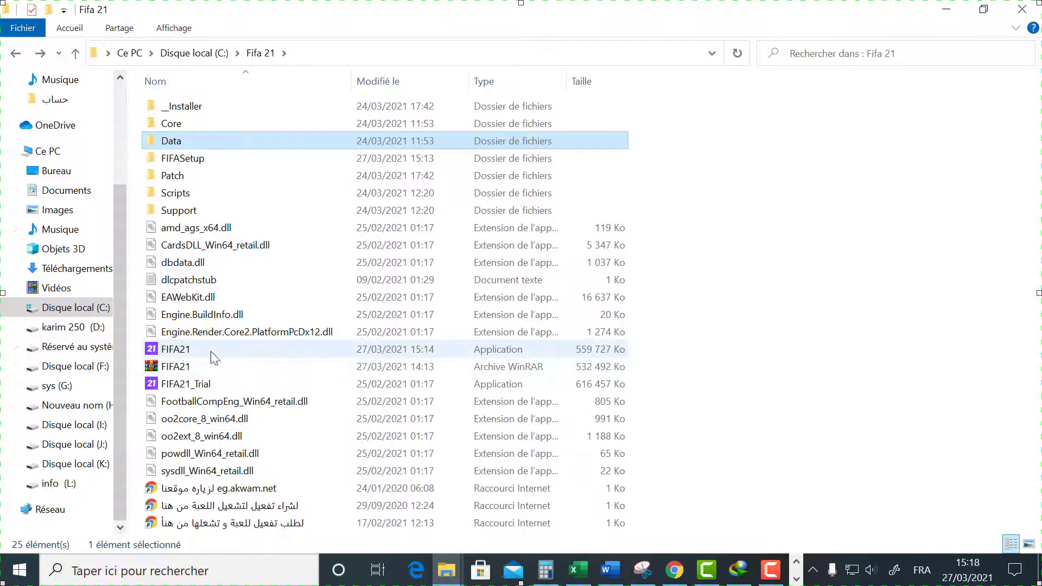
left_click(685, 472)
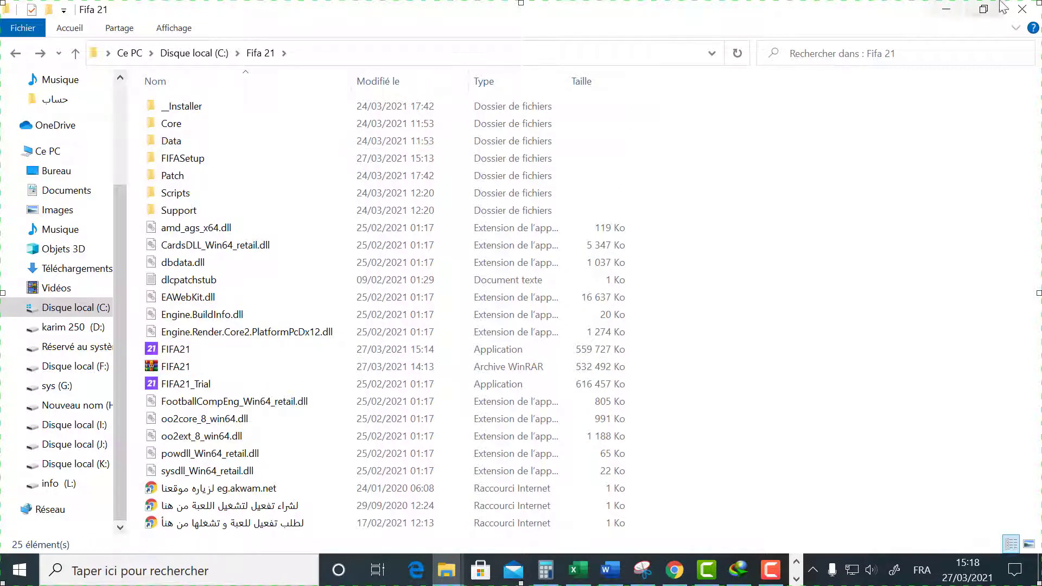
left_click(946, 15)
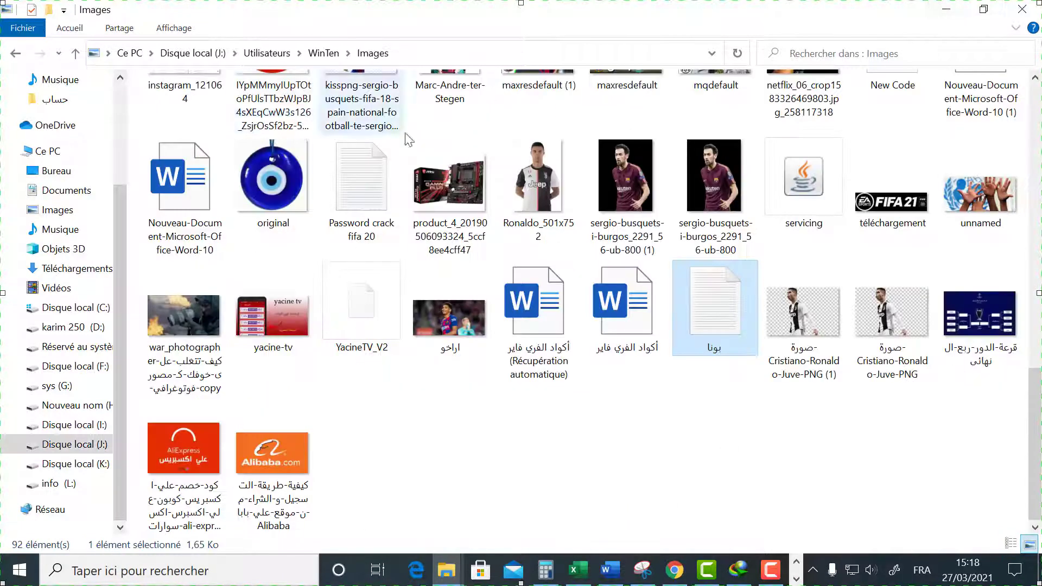
left_click(947, 12)
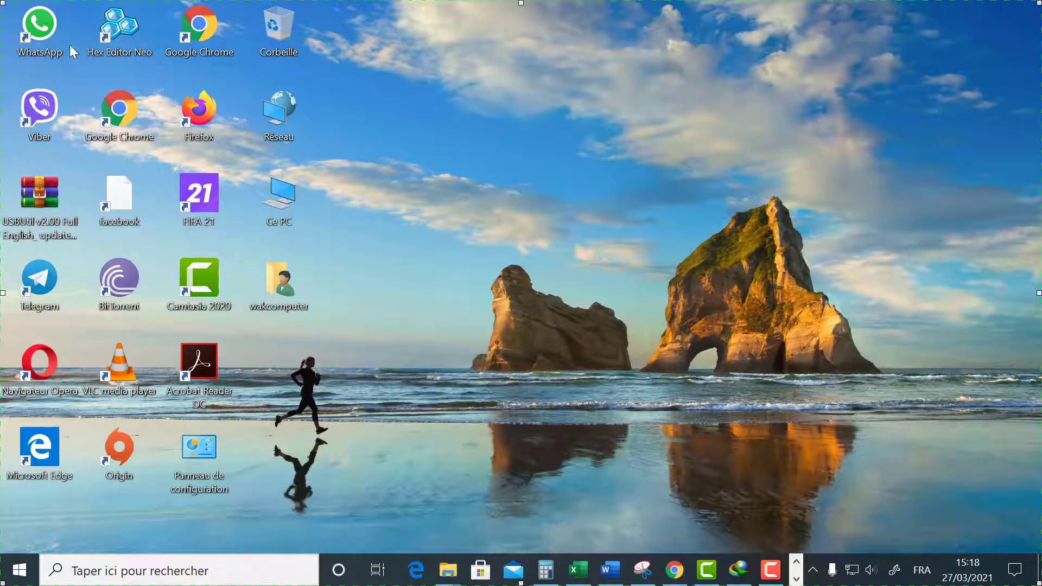
Open the FIFA21 application from the Fifa 21 folder in Hex Editor Neo, minimizing the folder and declining the French language pack
left_click(129, 47)
mouse_move(447, 569)
left_click(402, 509)
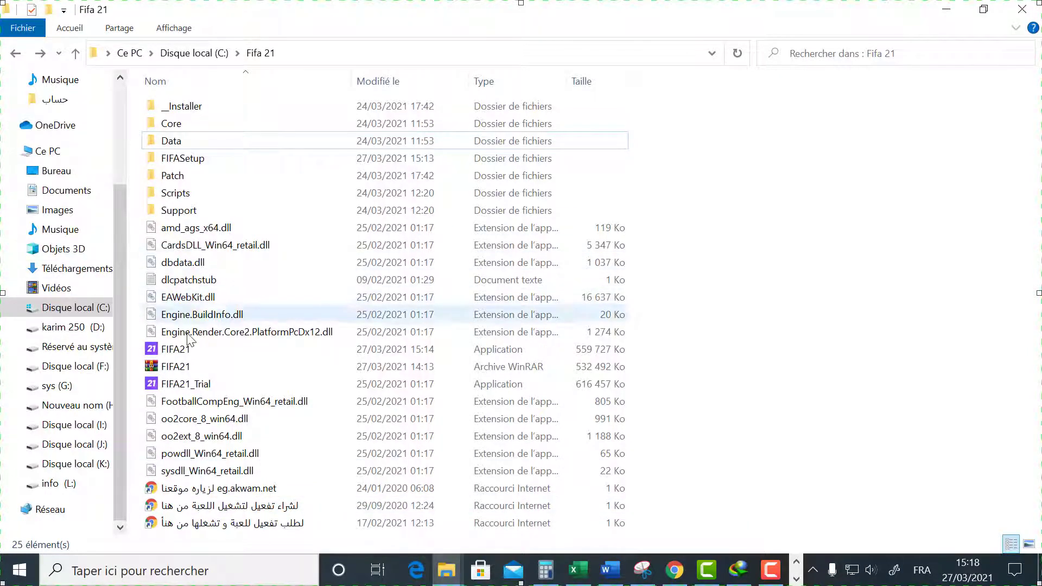
mouse_move(173, 357)
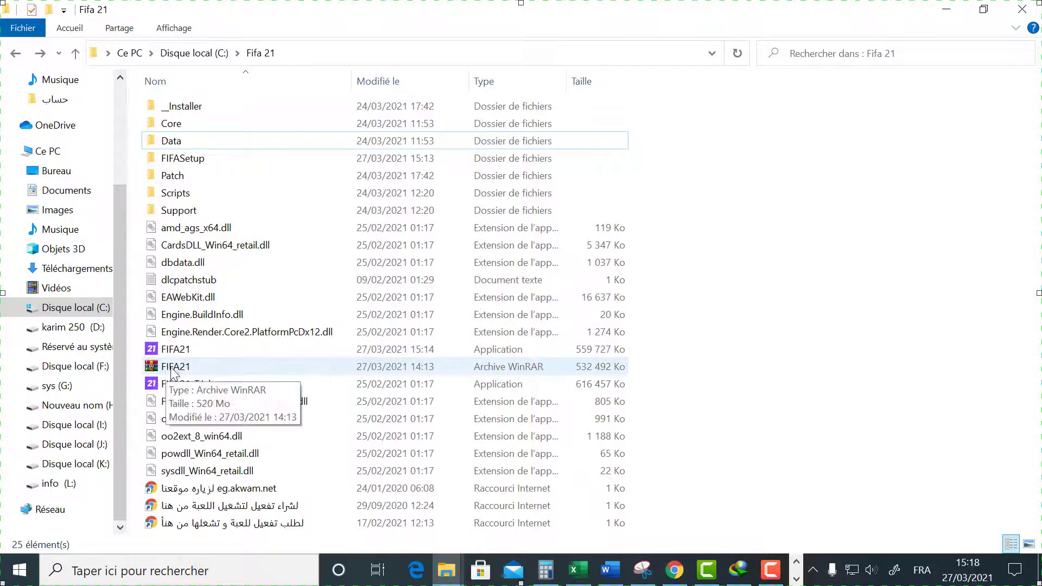
right_click(172, 350)
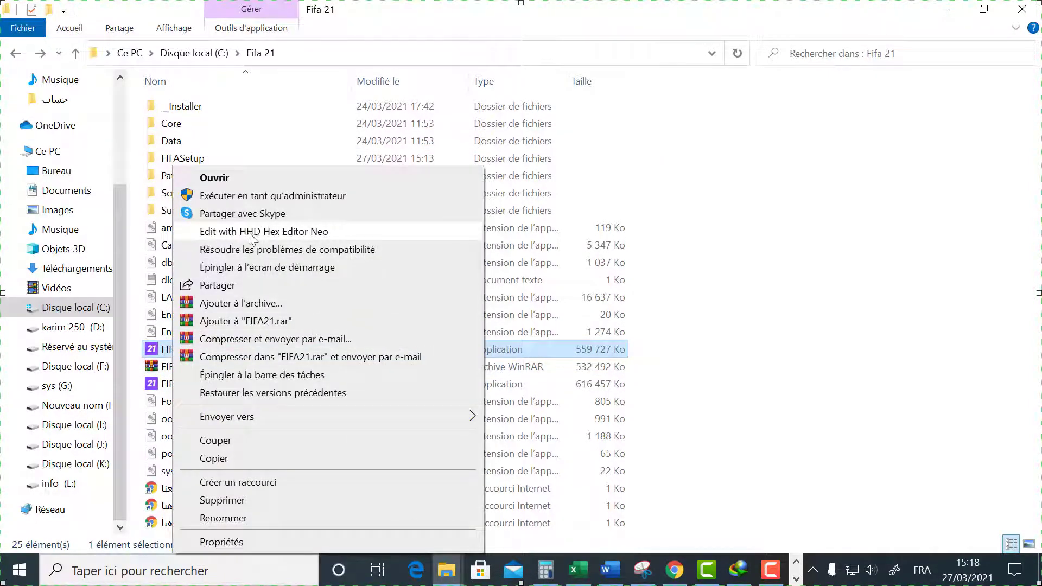
left_click(307, 236)
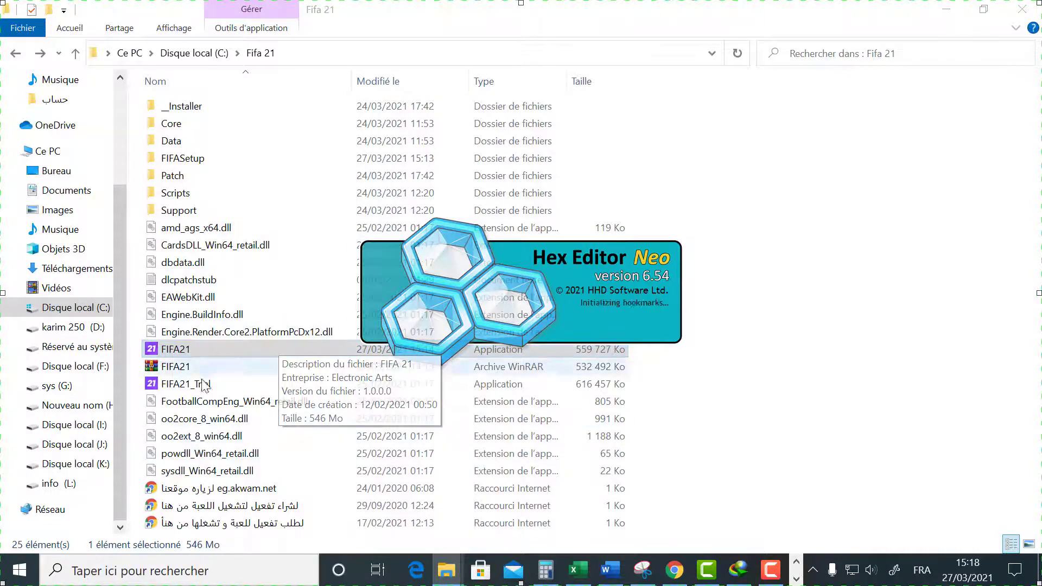
left_click(946, 10)
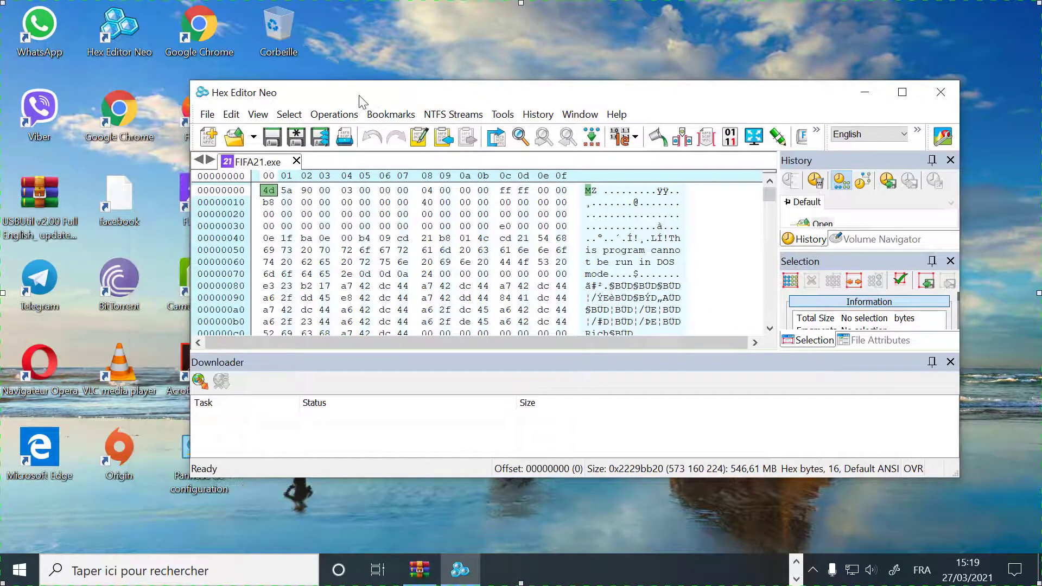
left_click(231, 115)
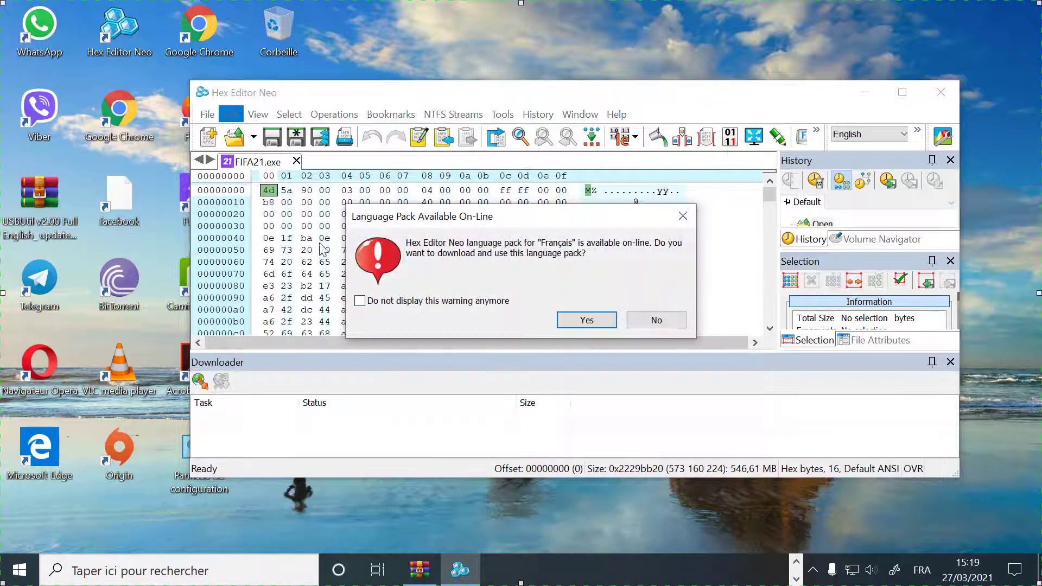
left_click(656, 320)
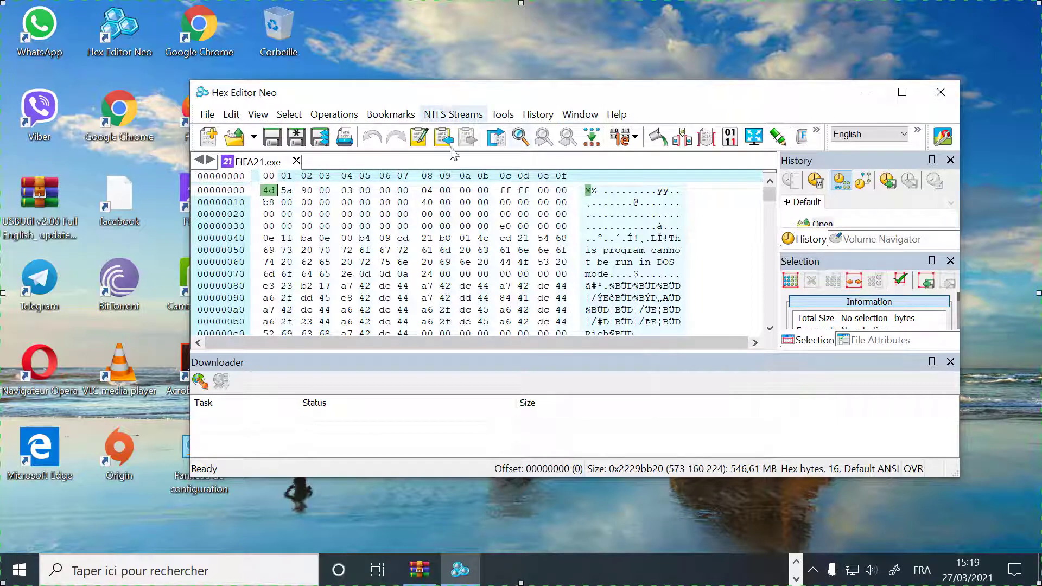
Search FIFA21.exe for the string en_US across the whole file, and maximize the editor window
left_click(234, 120)
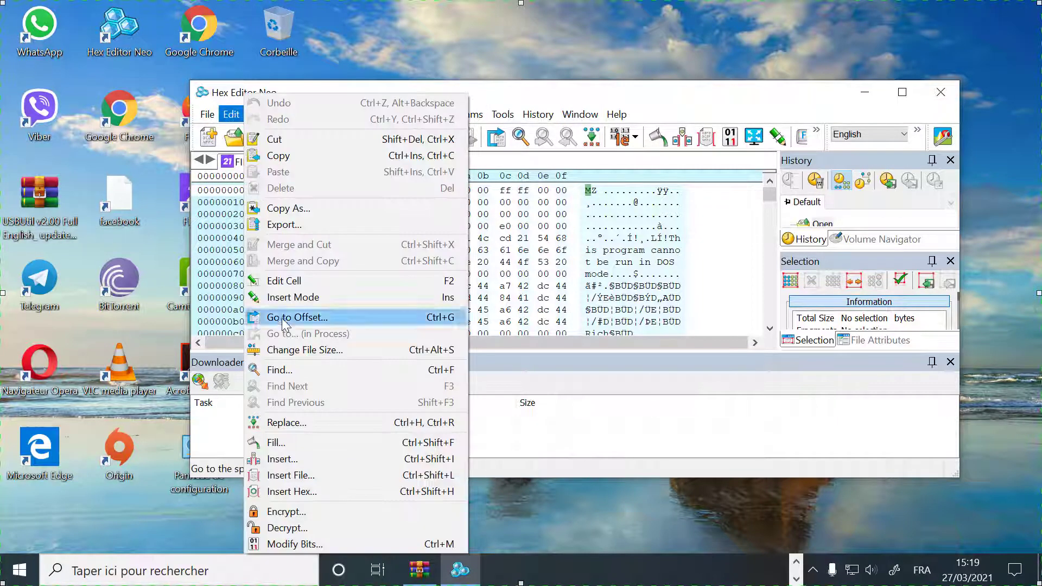
left_click(278, 373)
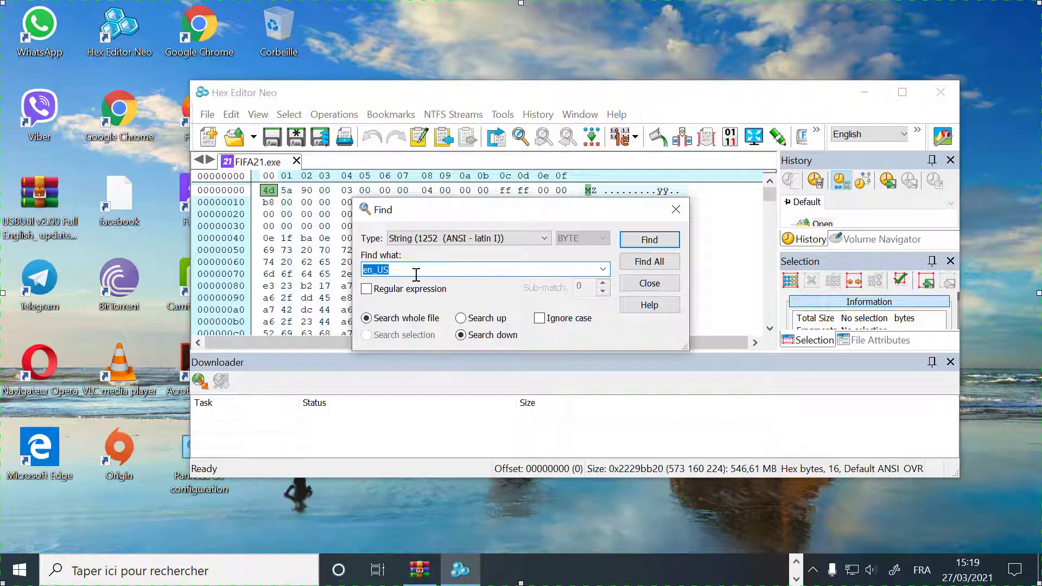
left_click(375, 272)
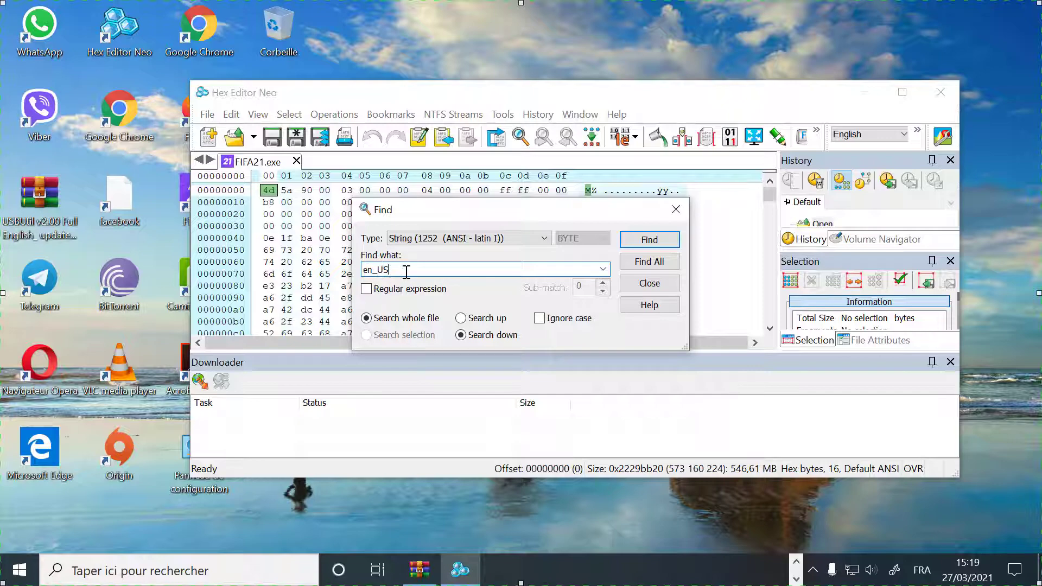
left_click(627, 239)
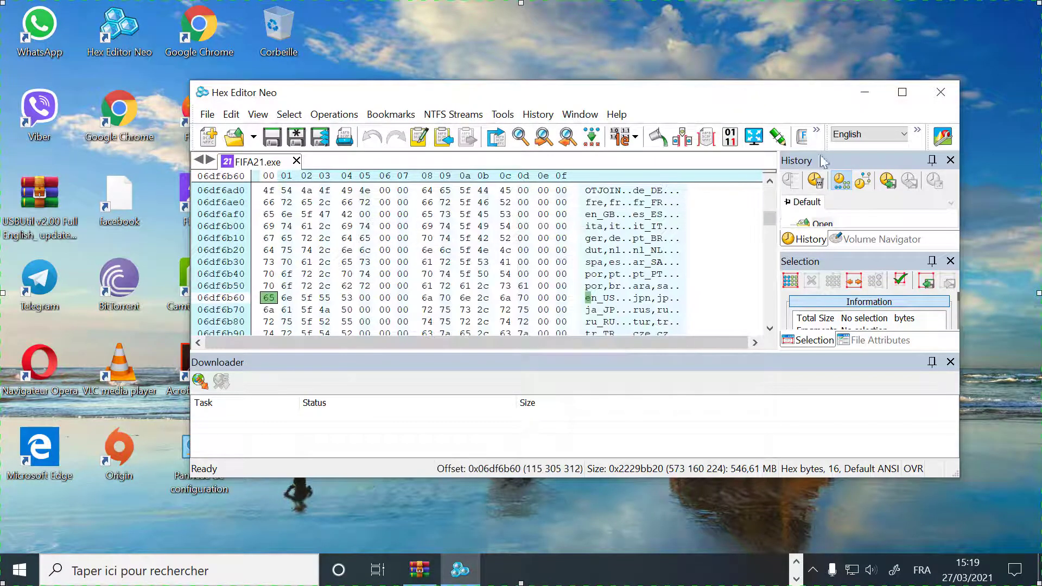
left_click(901, 93)
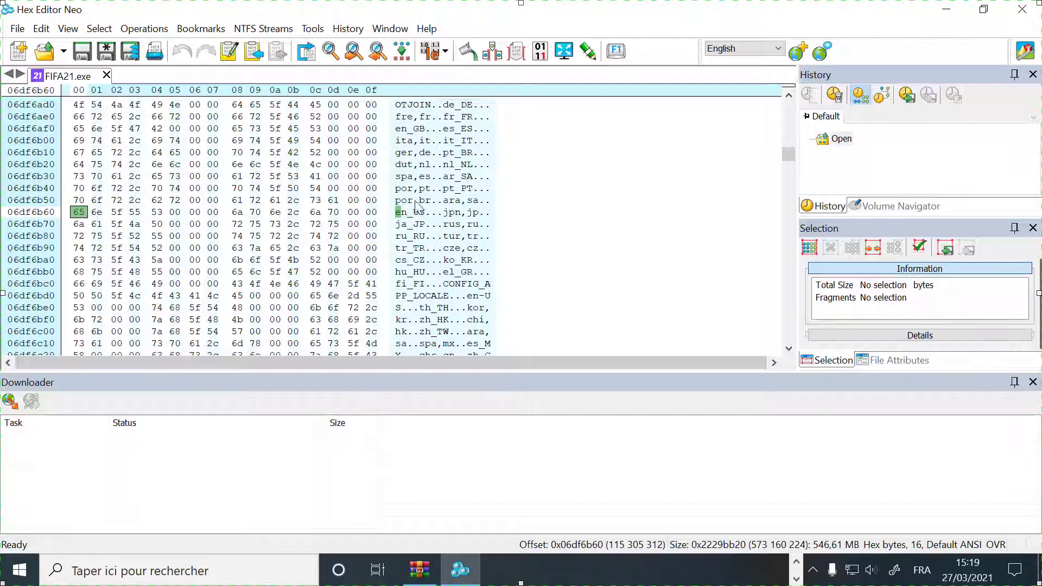
Check the ara,sa language entry just before en_US from its first to its last character, and close the hex editor
left_click(452, 201)
left_click(434, 201)
left_click(446, 200)
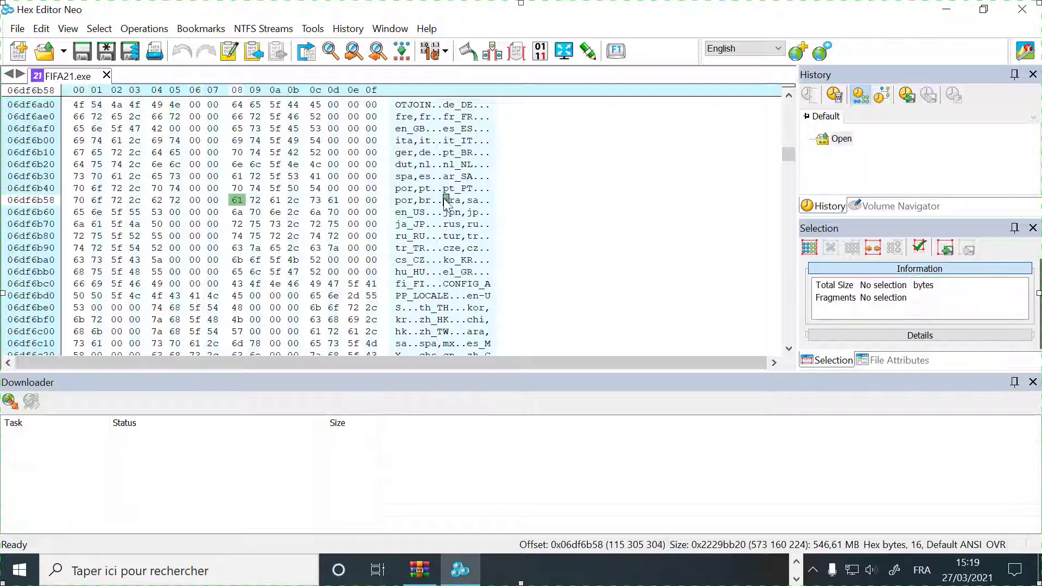
left_click(475, 200)
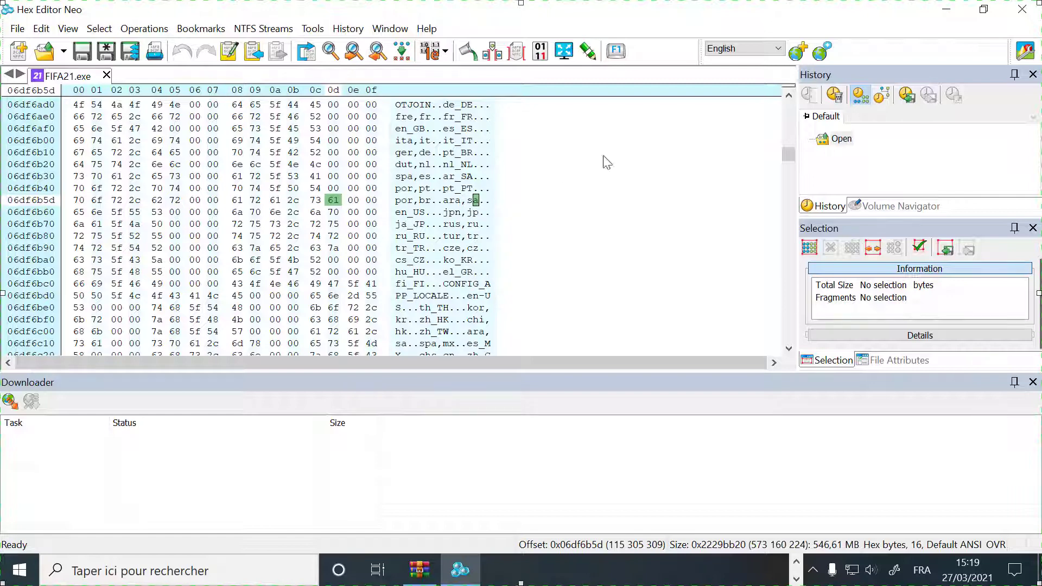
left_click(1022, 9)
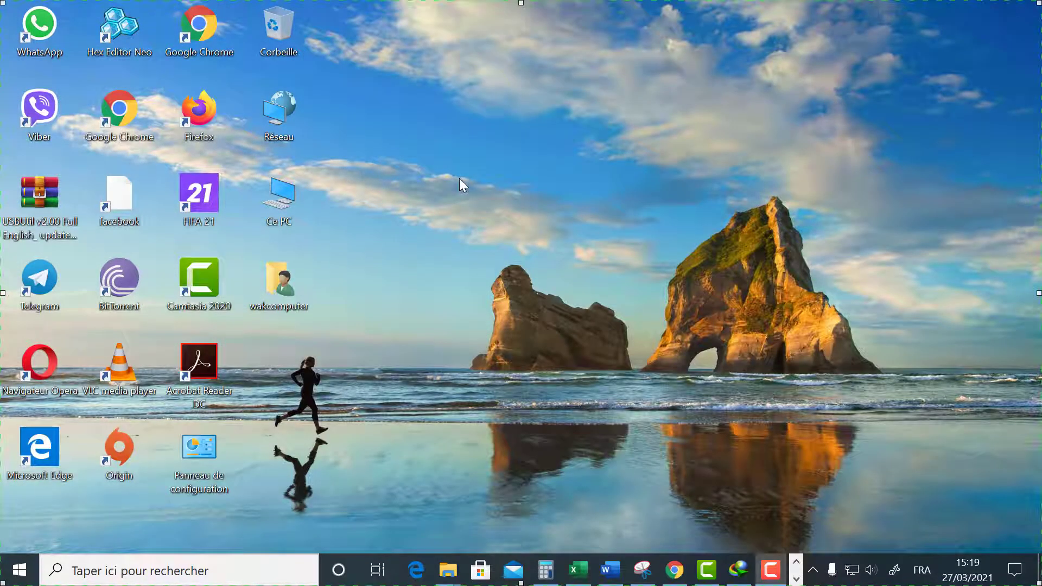
right_click(478, 116)
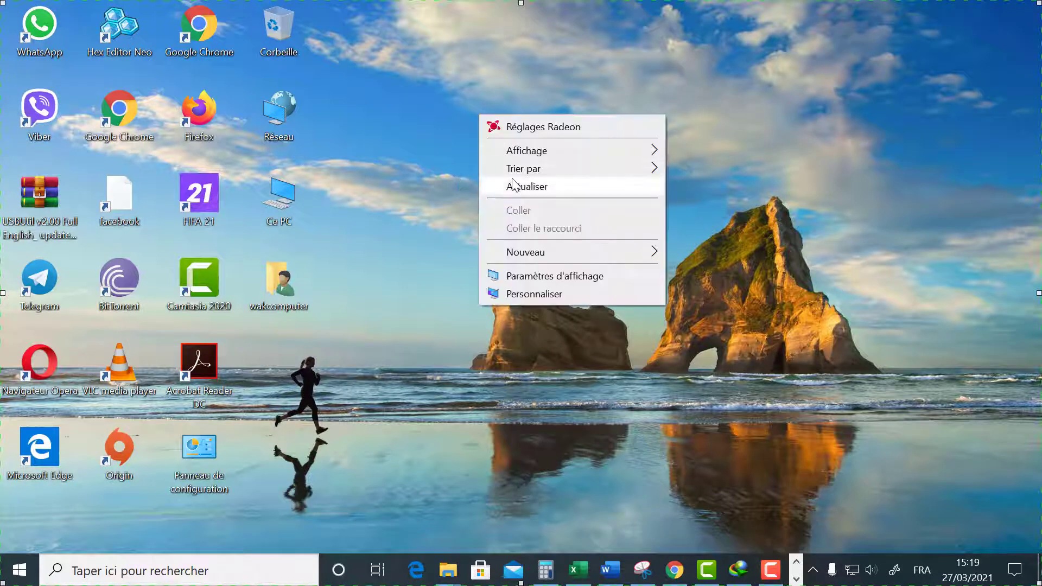
left_click(512, 182)
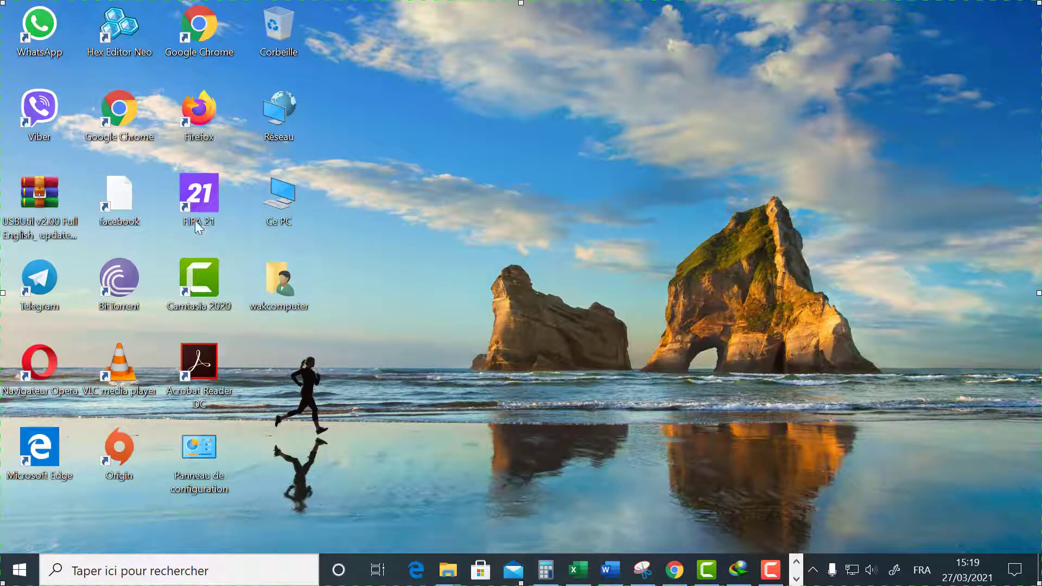
right_click(472, 117)
left_click(515, 192)
right_click(508, 111)
left_click(564, 186)
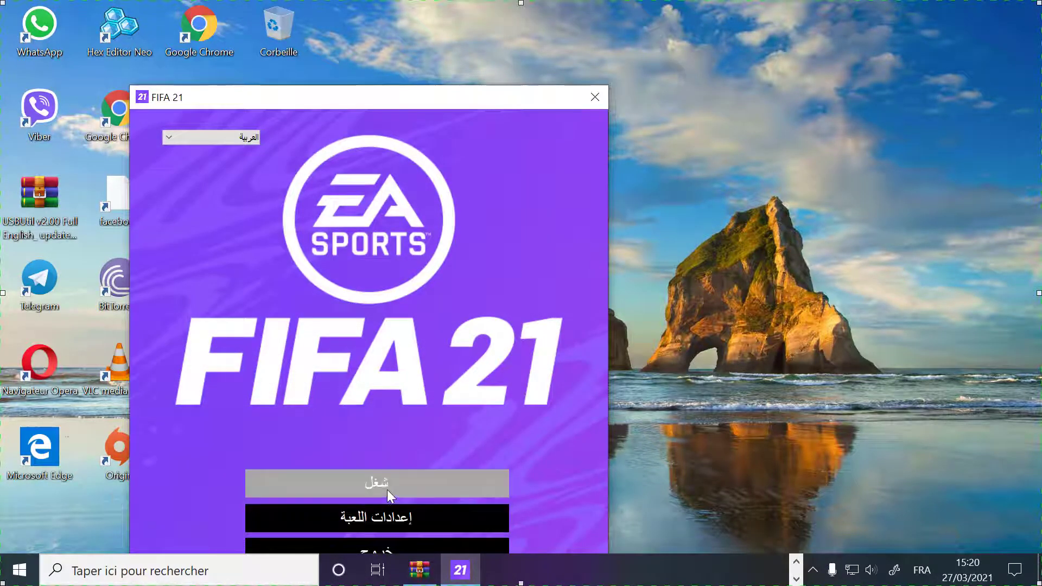
Close the FIFA 21 launcher without starting the game
left_click(594, 98)
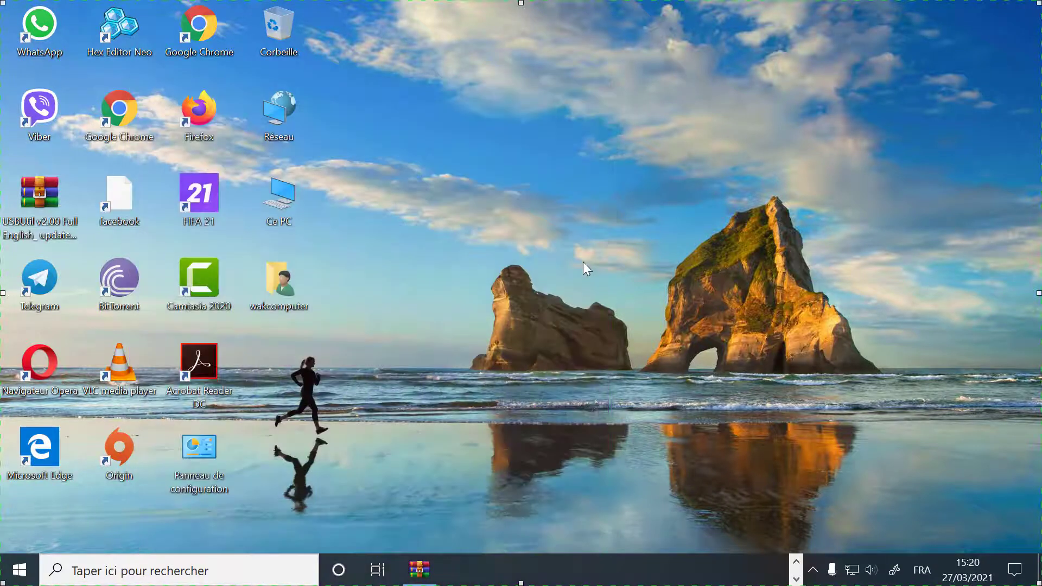